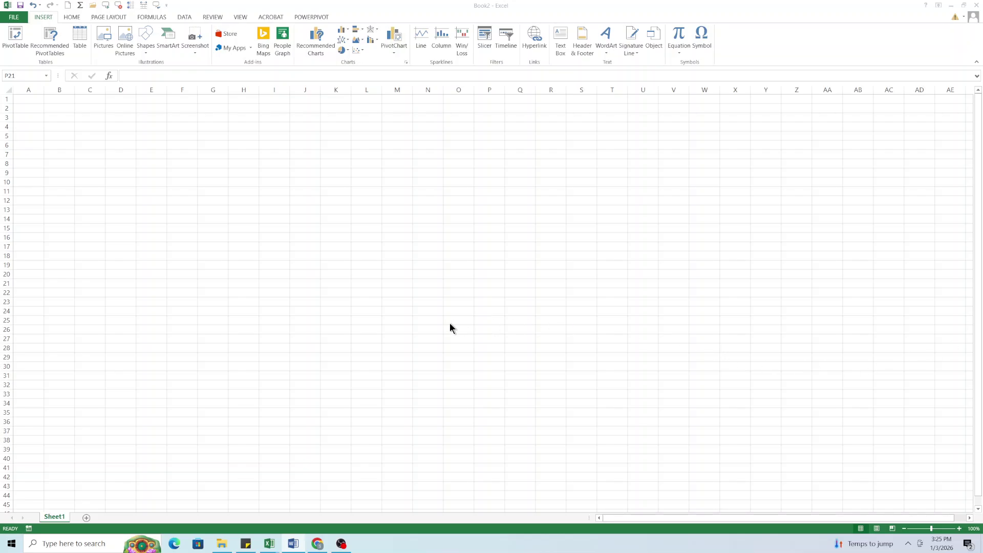
Enter the header "Requirement ID" in cell B2 and fit column B to its text.
left_click(78, 115)
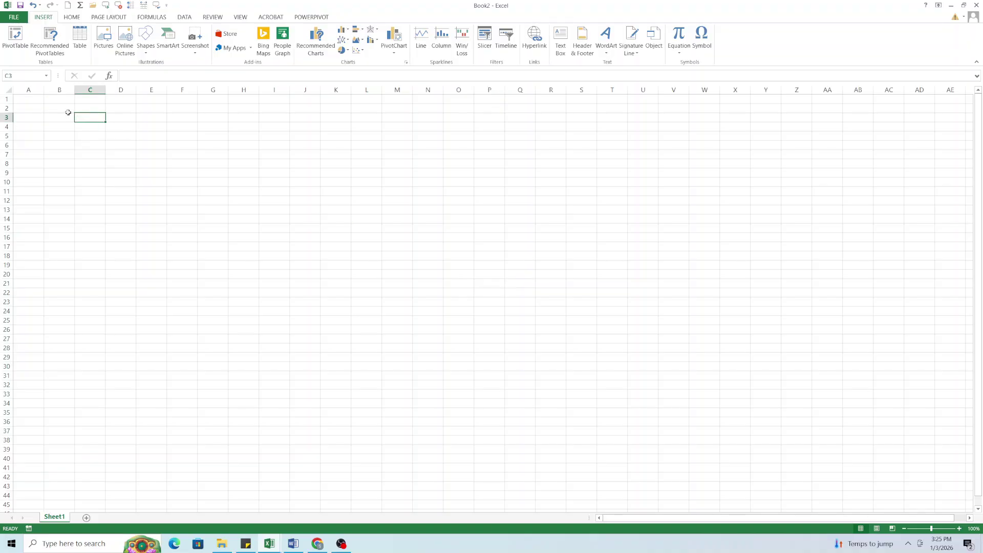
left_click(27, 108)
left_click(48, 111)
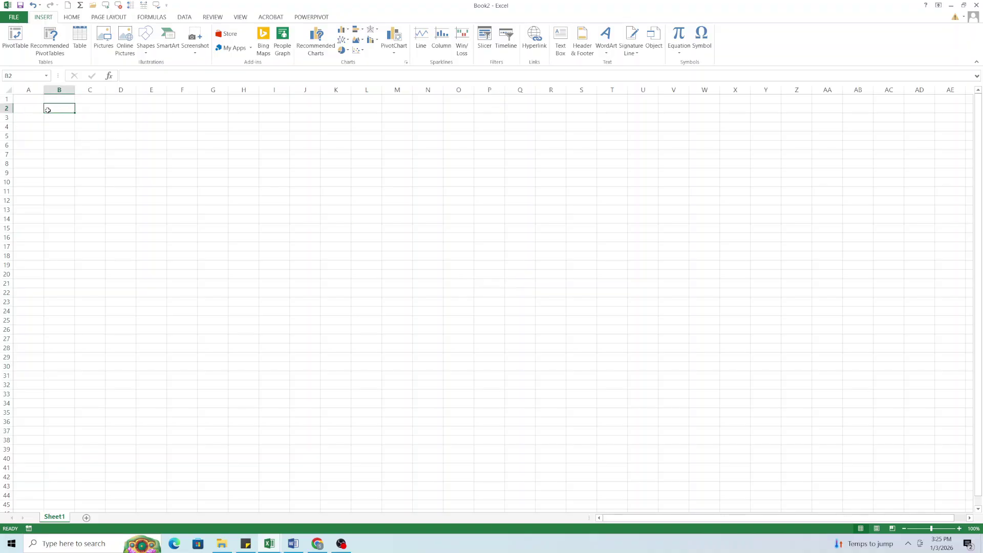
type("R")
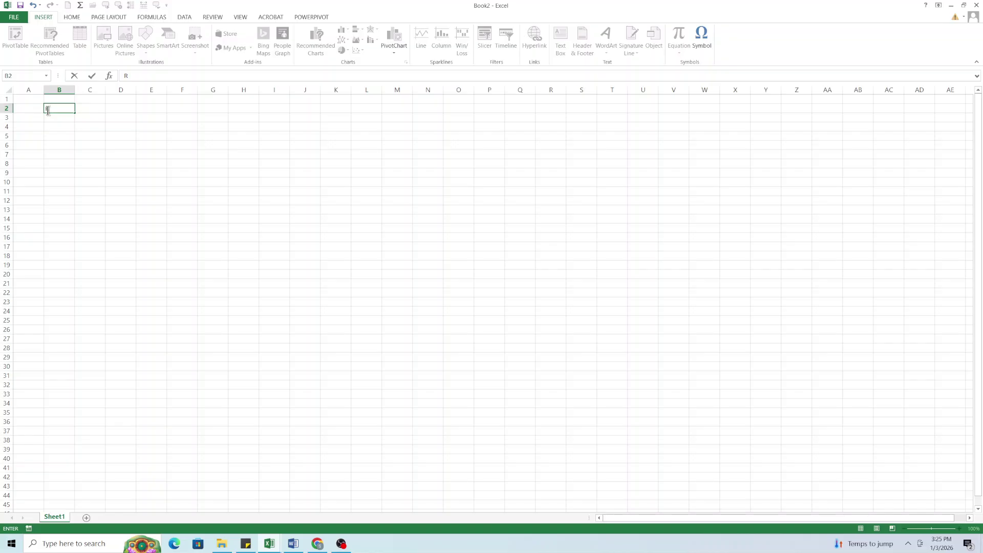
left_click(78, 157)
scroll(79, 154, "up", 4, "ctrl")
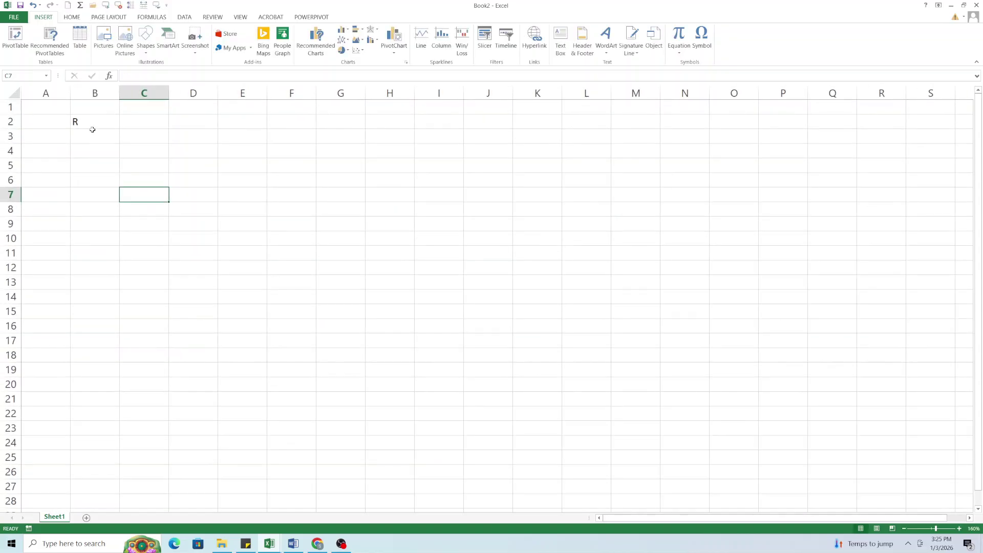
double_click(95, 122)
type("equiremtn")
key("BackSpace")
key("BackSpace")
type("ent ID")
key("ctrl+Return")
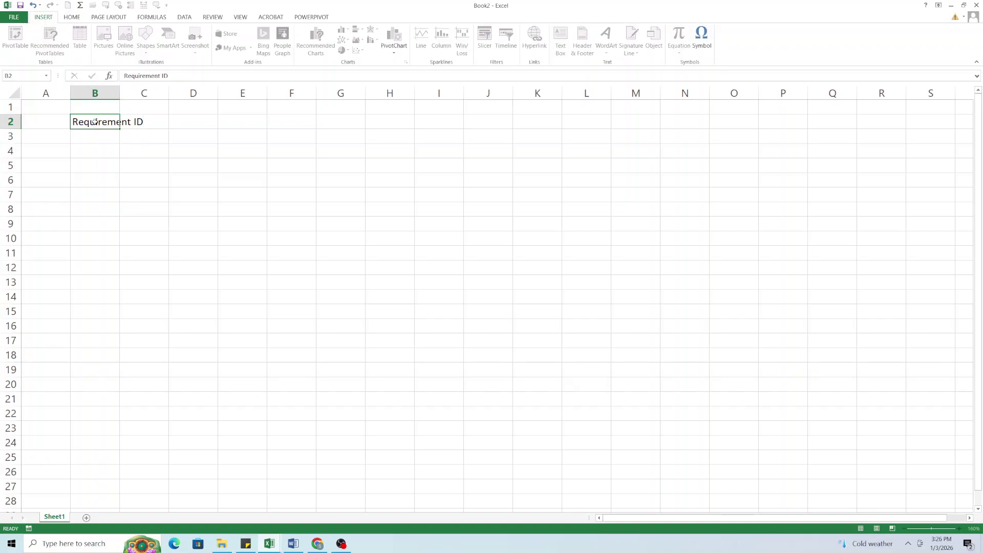
key("Down")
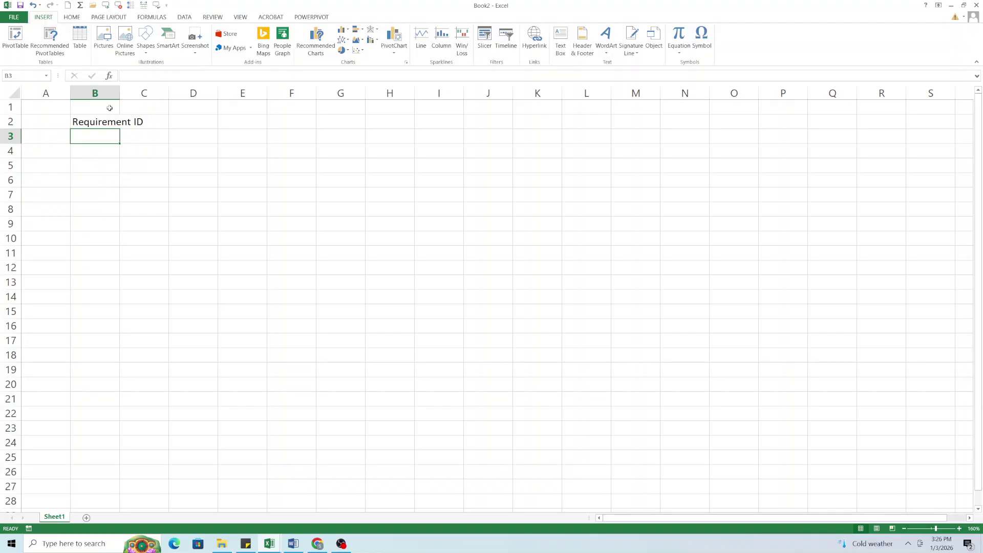
double_click(120, 93)
Add the header "Requirement Description" in cell C2 and widen column C so the whole text fits.
left_click(158, 124)
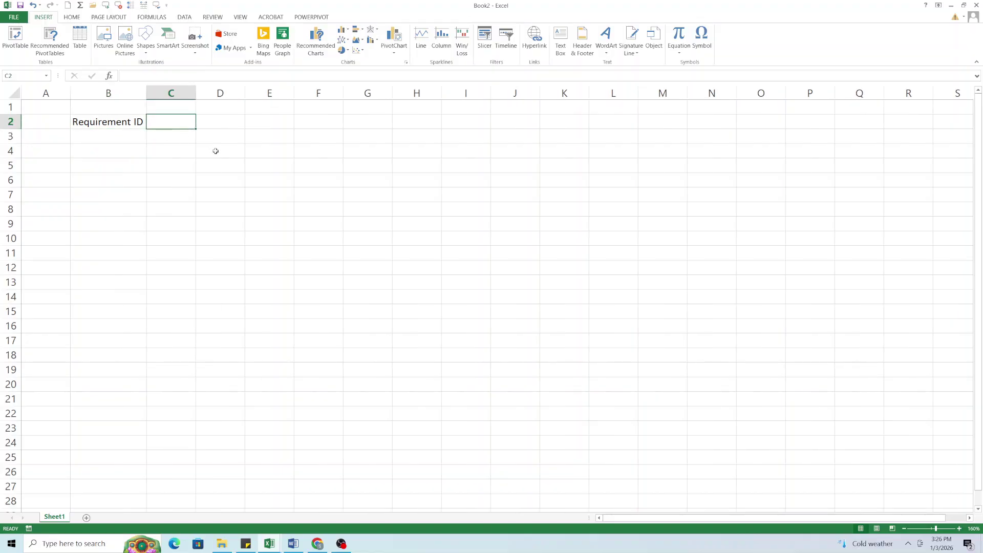
type("Requir")
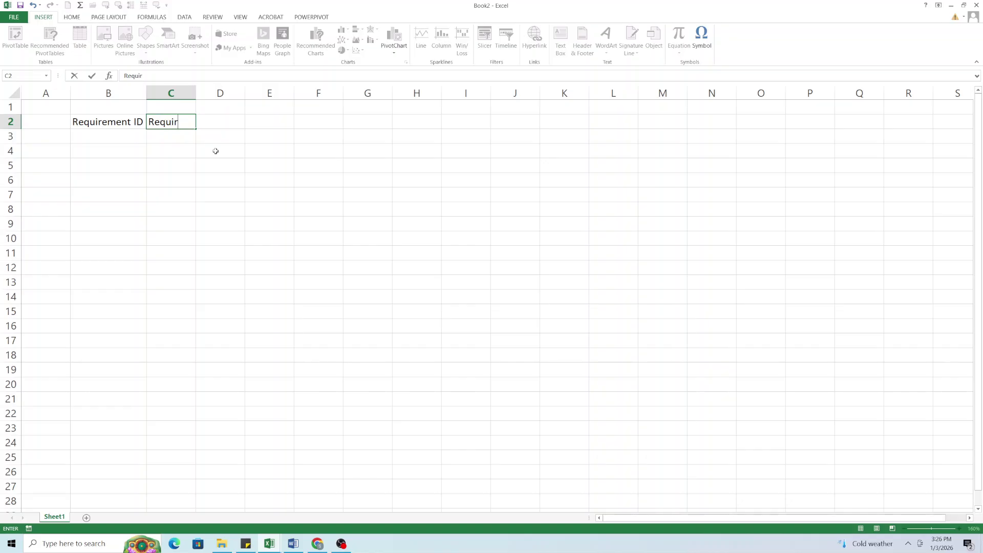
type("ement Description")
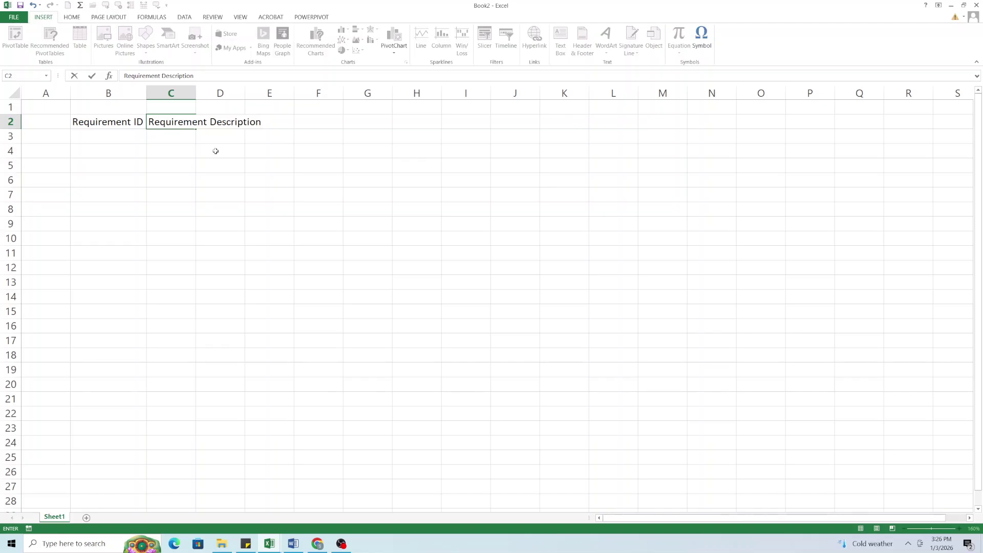
key("Return")
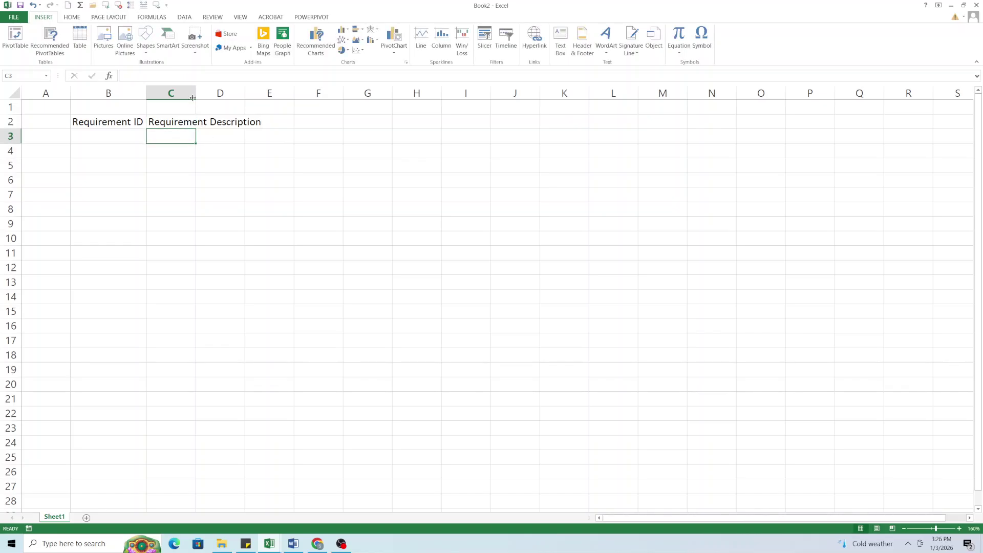
left_click_drag(193, 98, 285, 98)
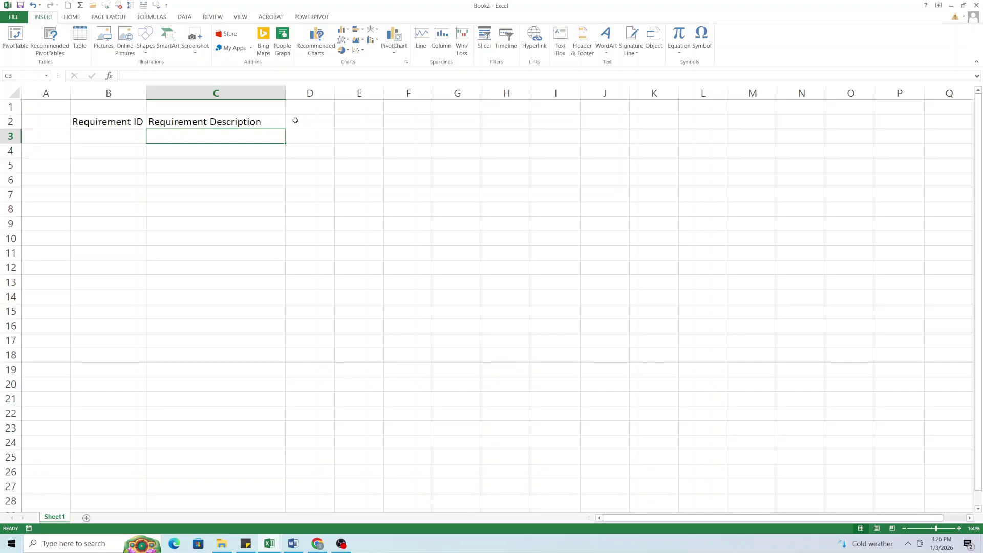
Add the header "Test Scenario ID" in cell D2 and fit column D to its text.
left_click(296, 121)
type("Test Scenario I")
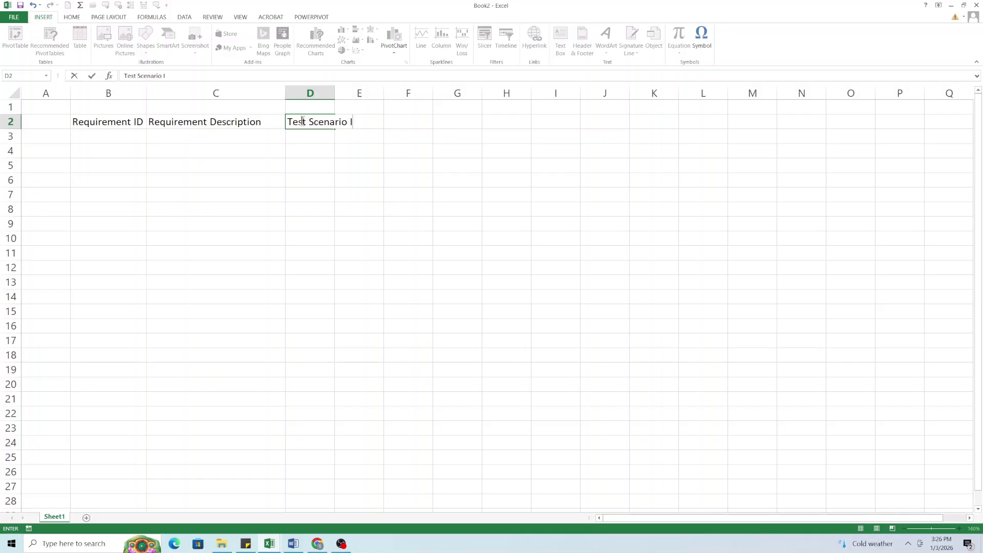
type("D")
key("Return")
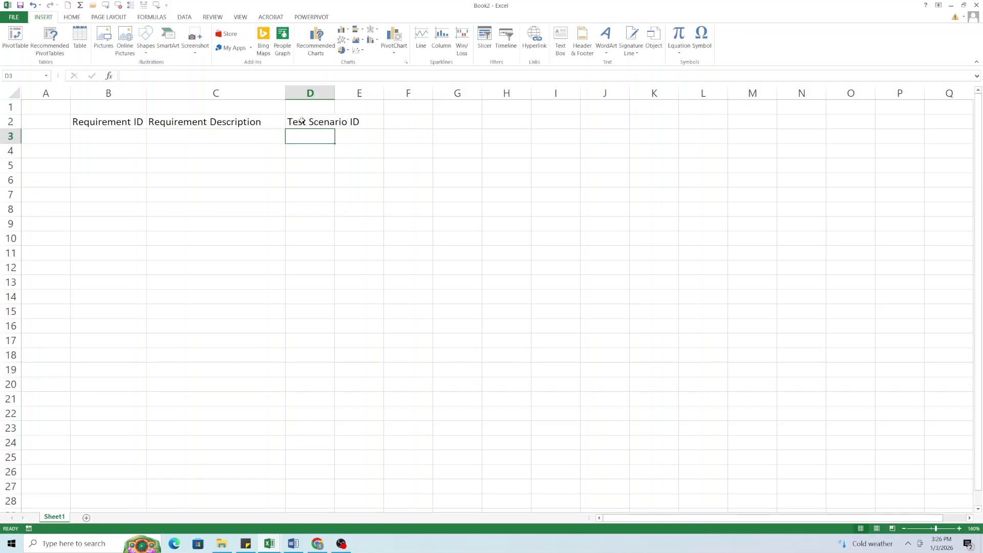
double_click(335, 93)
Add the header "Test Scenario Description" in cell E2 and widen column E to about 24.33.
left_click(382, 123)
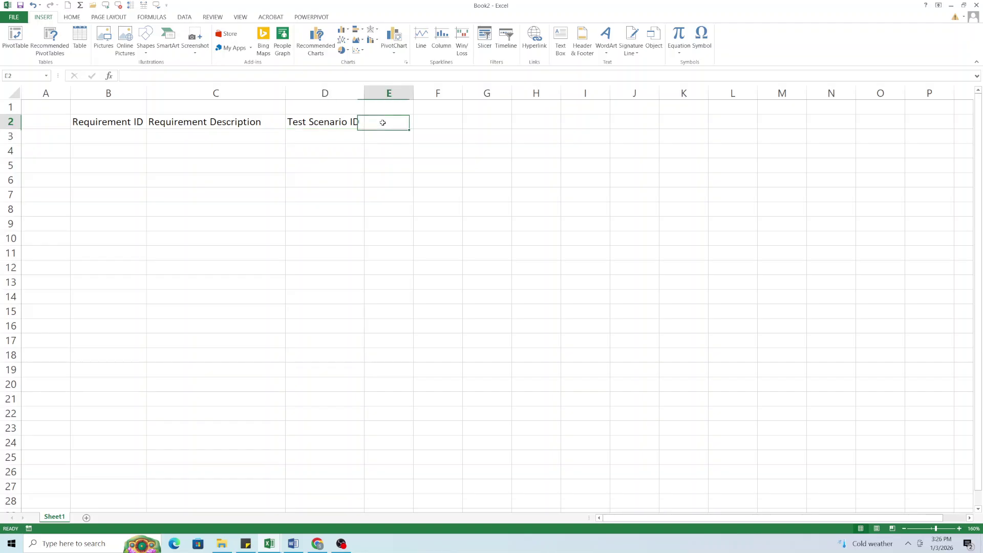
type("Test ")
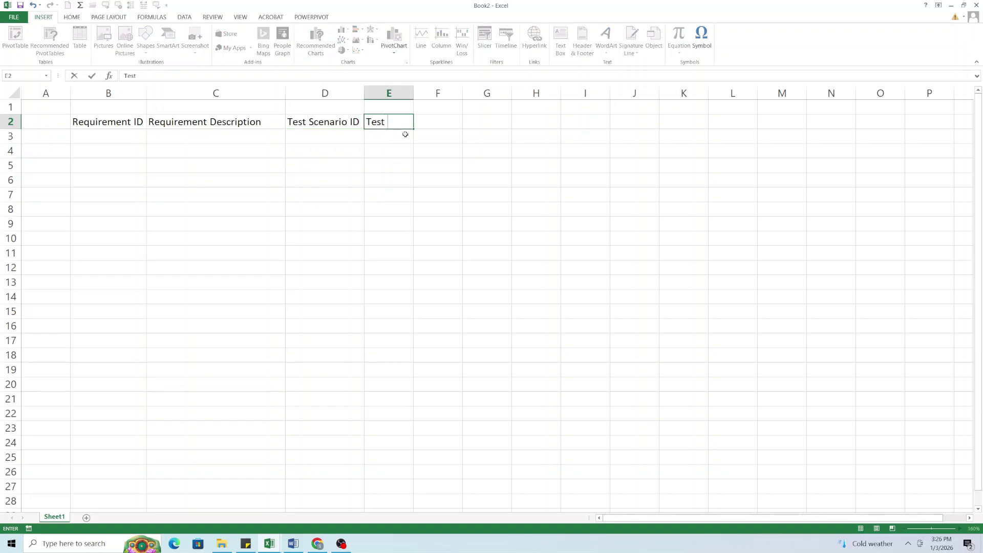
type("Scenario Description")
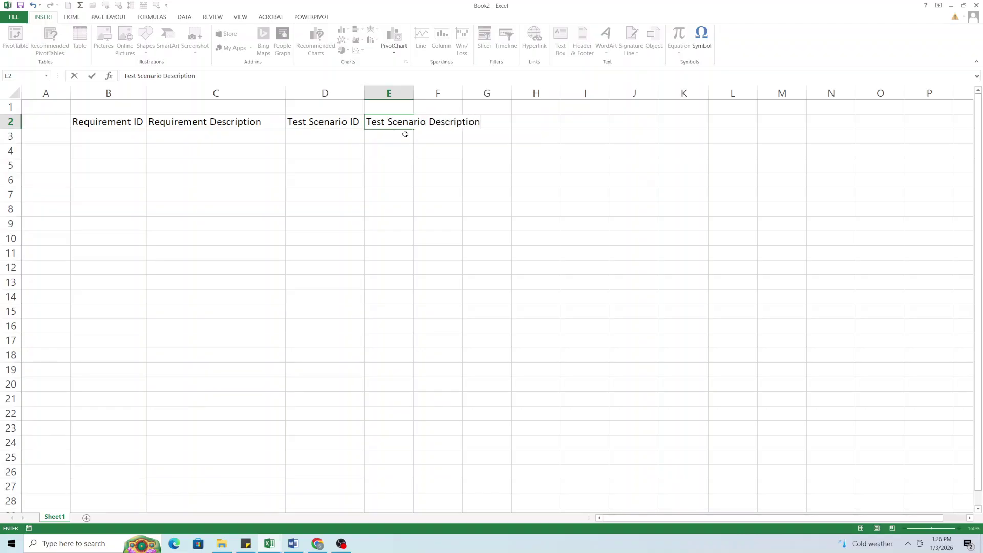
key("Return")
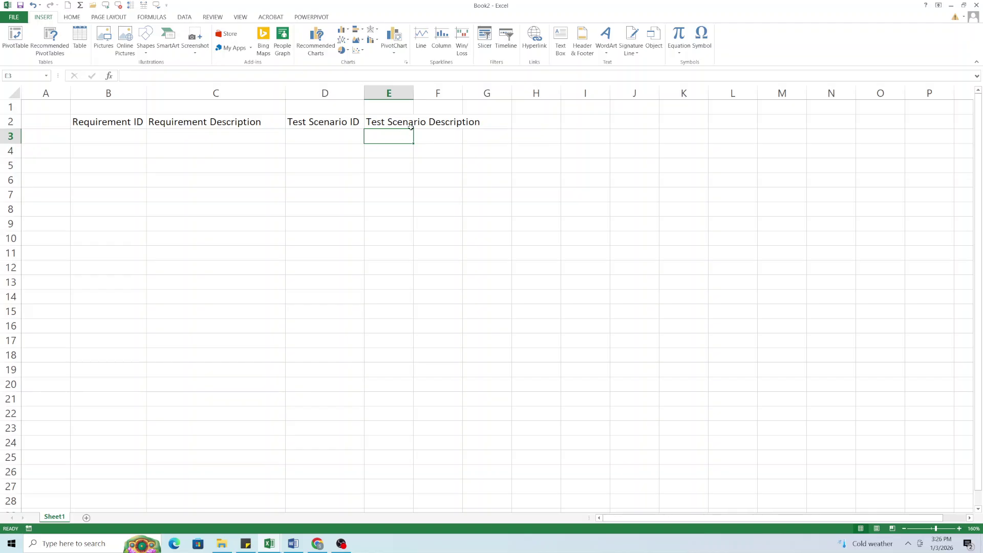
left_click_drag(413, 93, 503, 94)
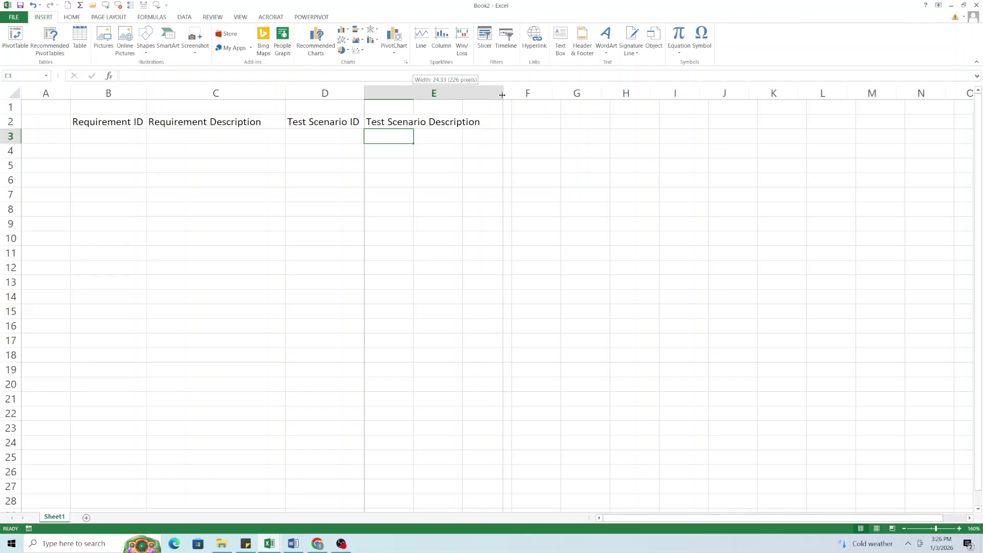
Add the header "Test Case ID" in cell F2 and widen column F beyond its text.
left_click(510, 121)
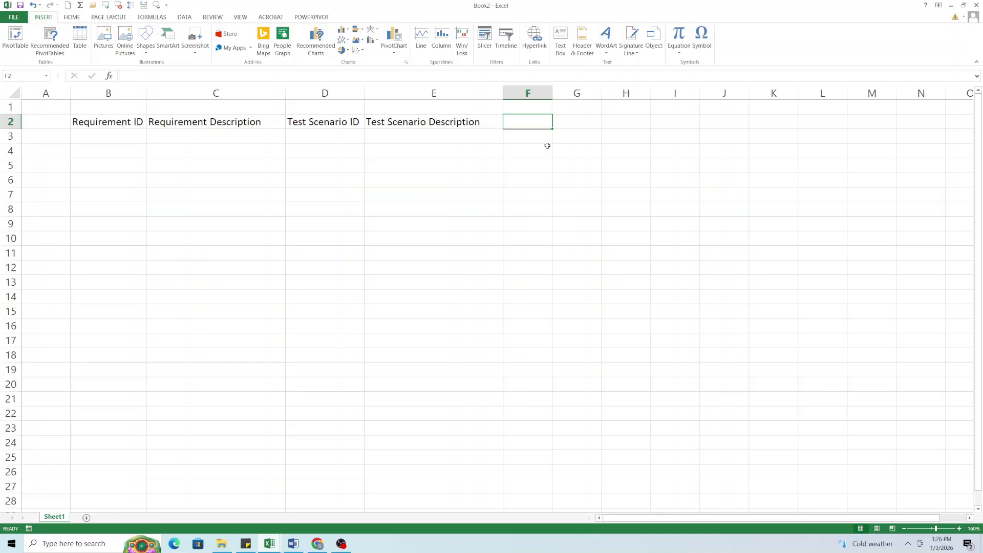
type("Test Case ID")
key("Return")
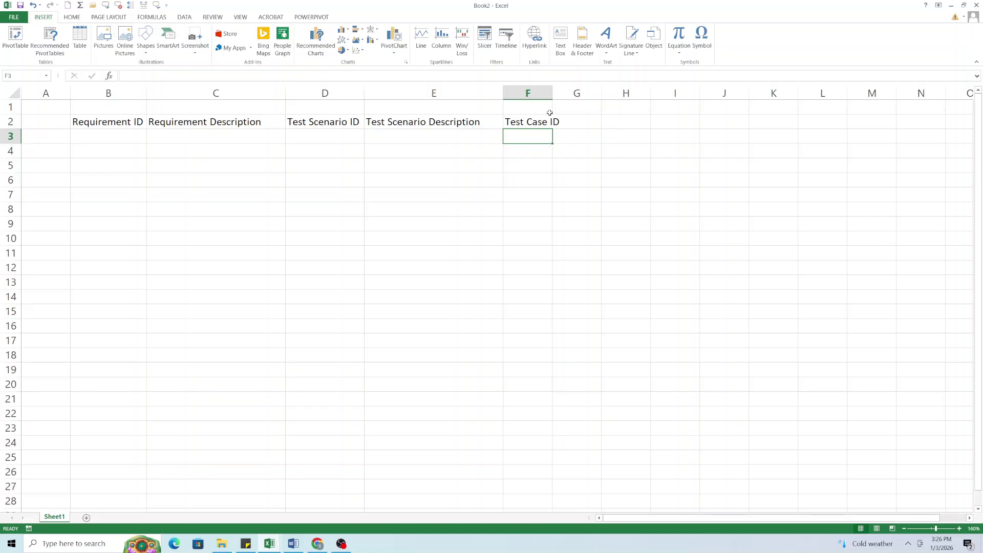
left_click_drag(552, 93, 594, 93)
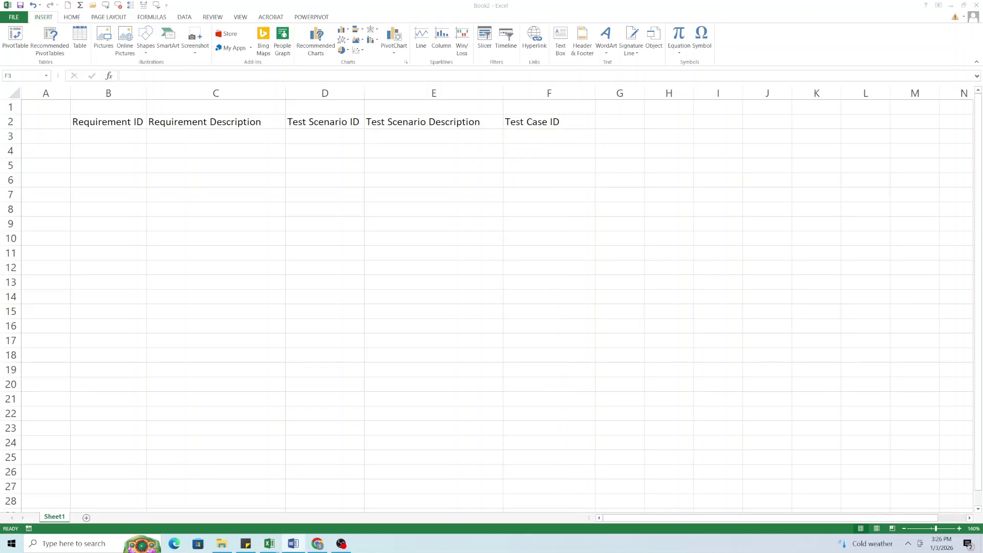
Add the header "Test Case Description" in cell G2 and widen column G so the whole text fits.
left_click(617, 122)
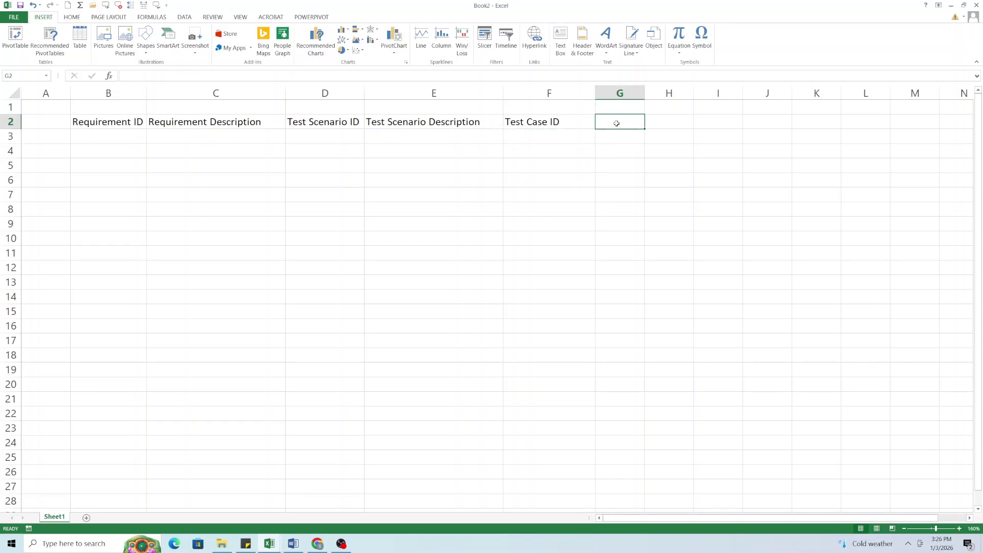
type("Test Case Description")
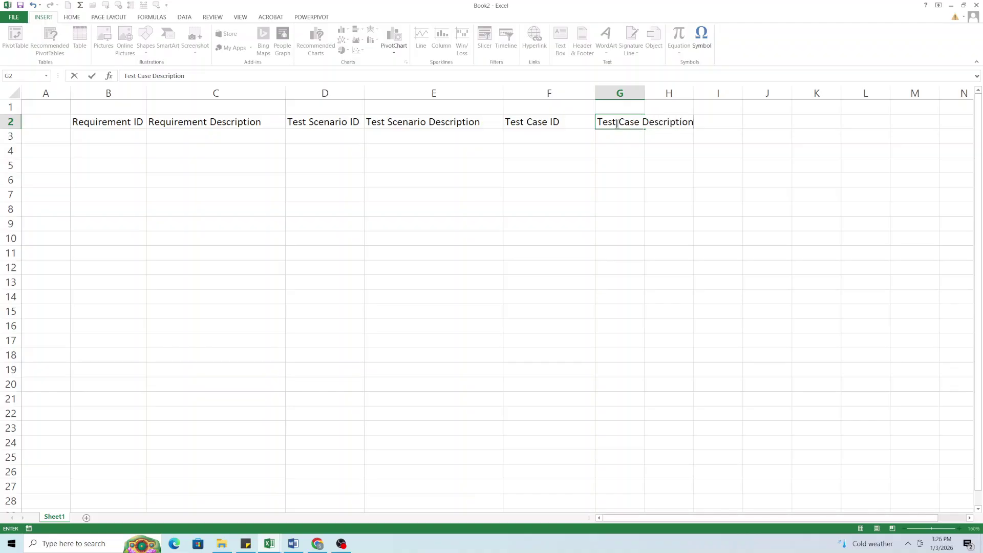
key("Return")
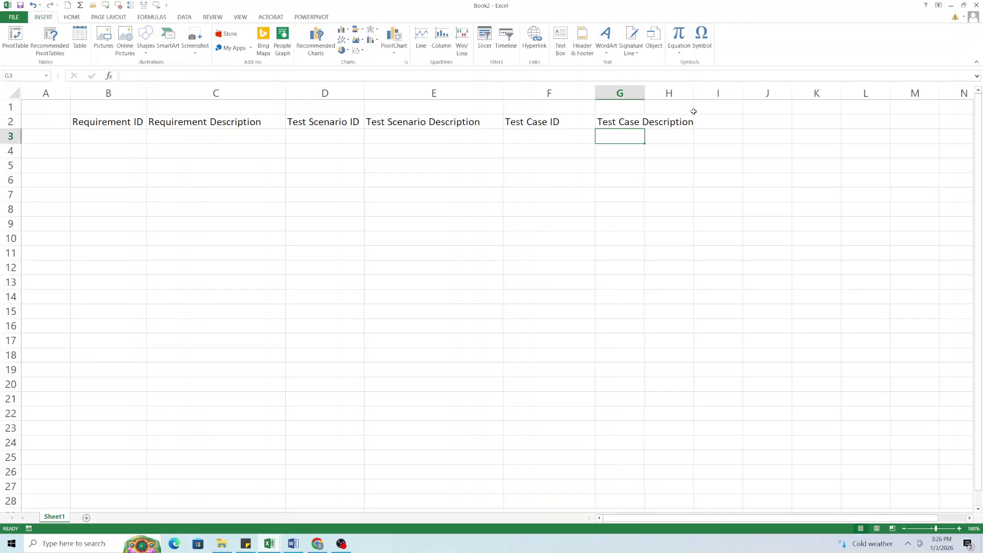
left_click_drag(645, 93, 708, 98)
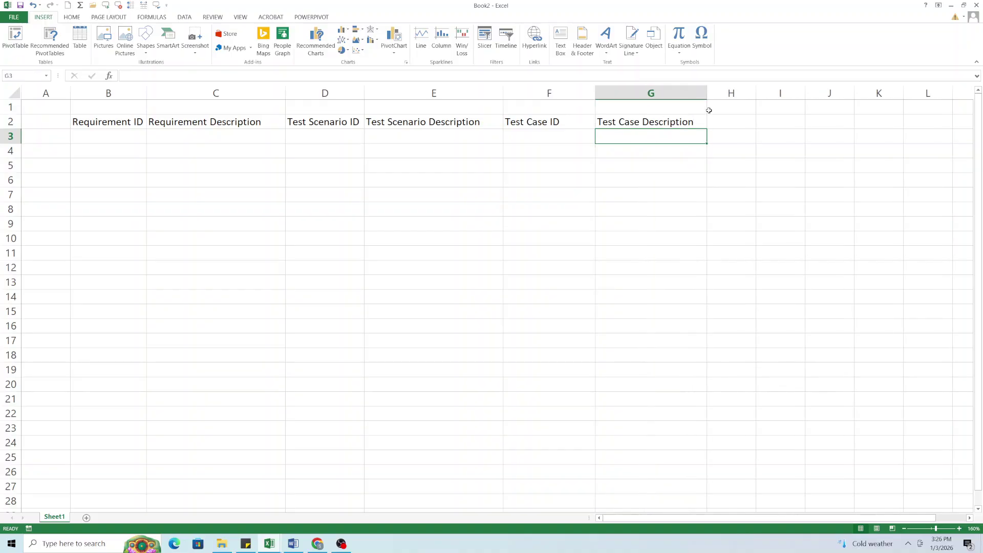
Add the header "Test Execution Status" in cell H2 and widen column H so the whole text fits.
left_click(726, 121)
type("Test")
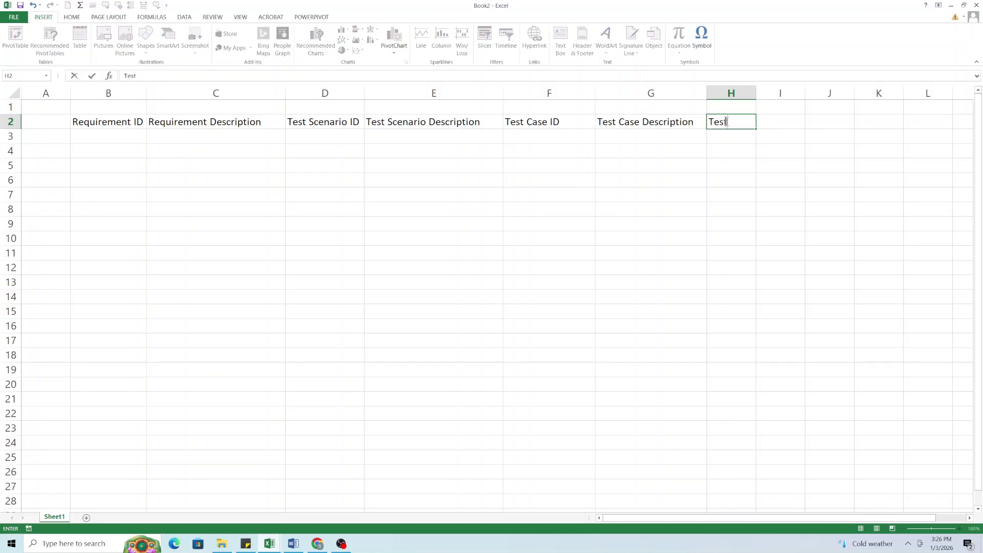
type(" Execution Status")
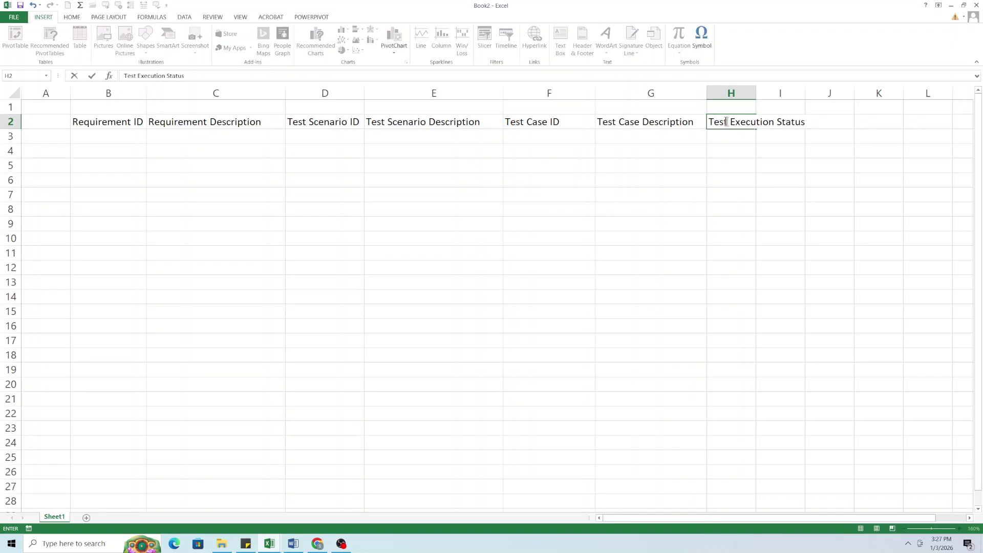
key("Return")
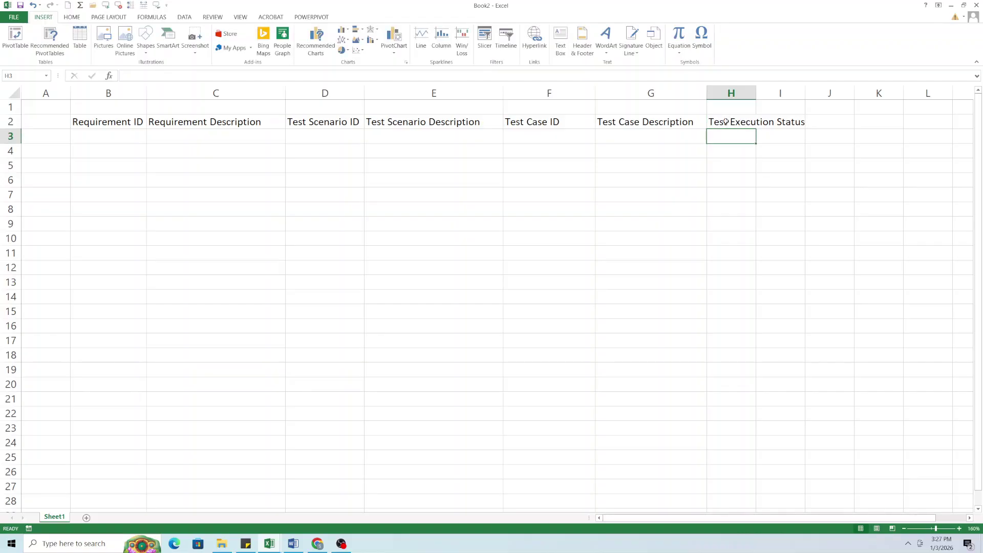
left_click_drag(756, 95, 822, 102)
Add the header "Defect ID" in cell I2 as the last column of the header row.
left_click(838, 118)
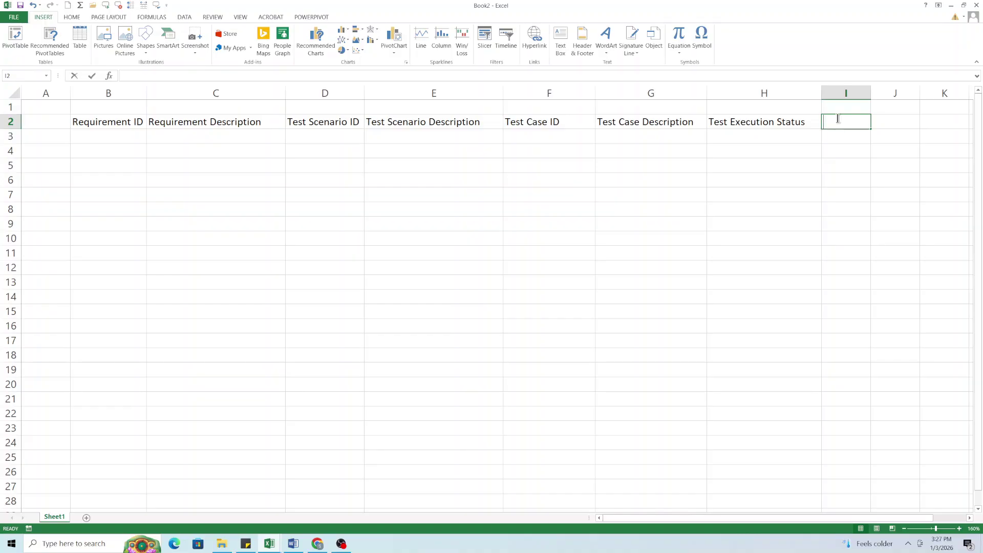
type("Defect ID")
key("BackSpace")
key("BackSpace")
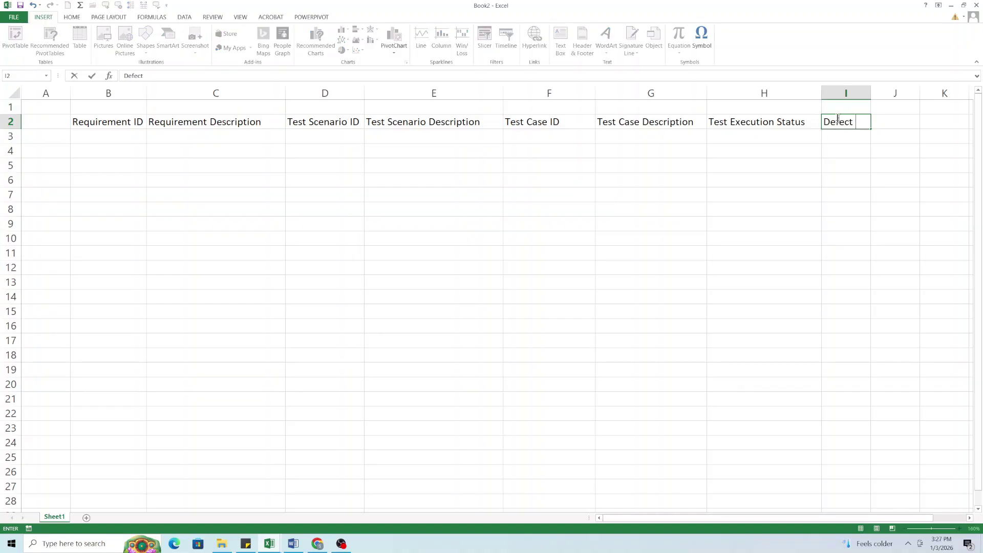
type("ID")
key("Return")
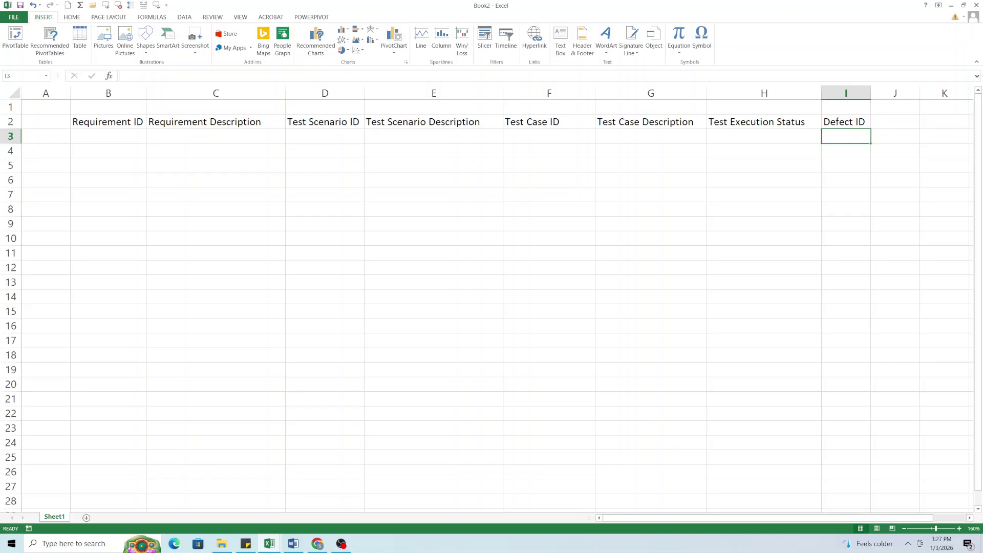
key("alt+Tab")
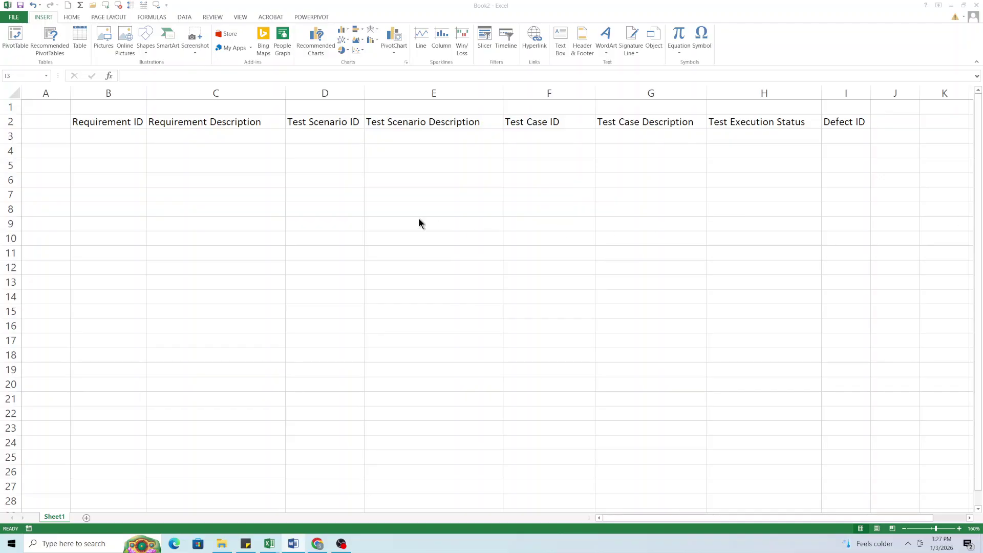
left_click_drag(125, 123, 622, 123)
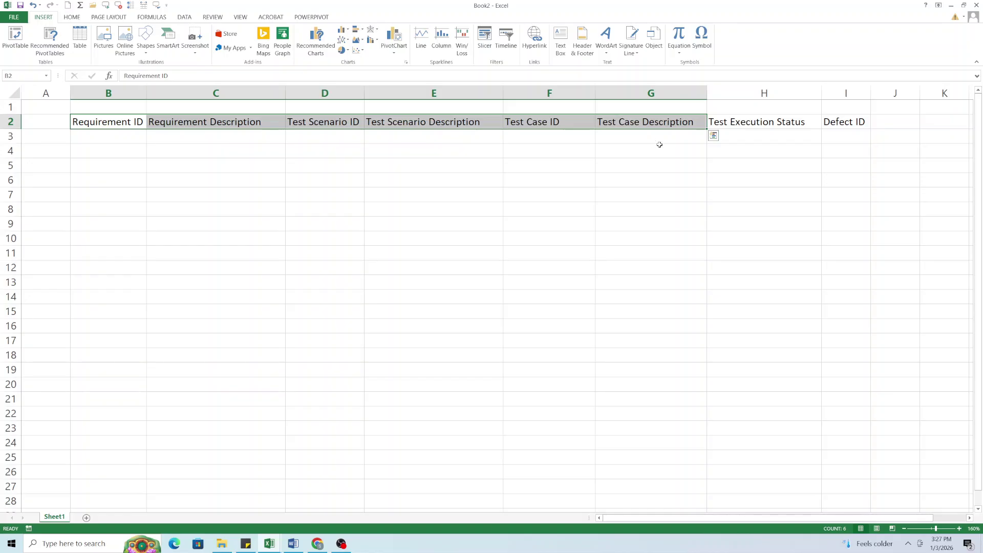
key("alt+Tab")
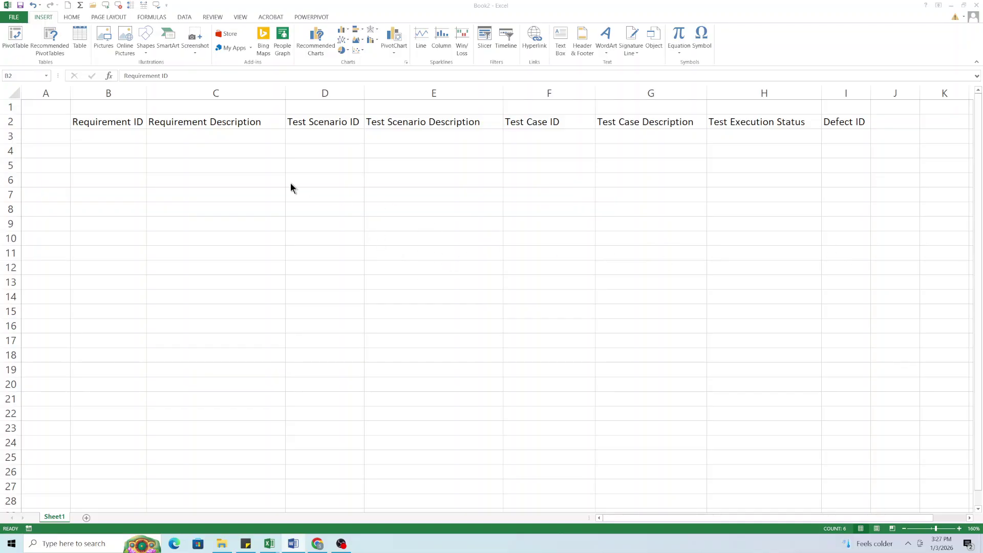
key("alt+Tab")
left_click(120, 137)
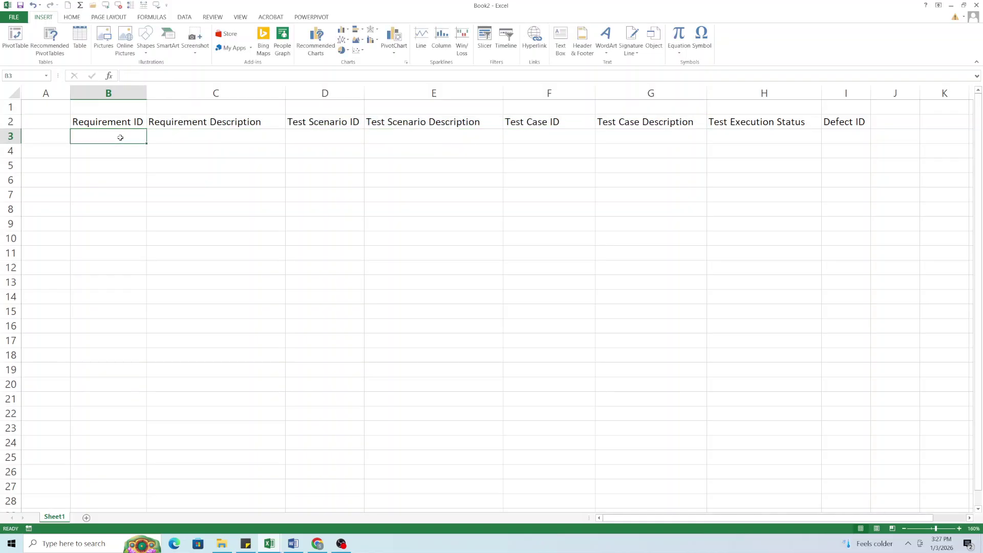
Enter the requirement ID "RQ-LOGIN-01" in cell B3.
type("RQ-LOGIN")
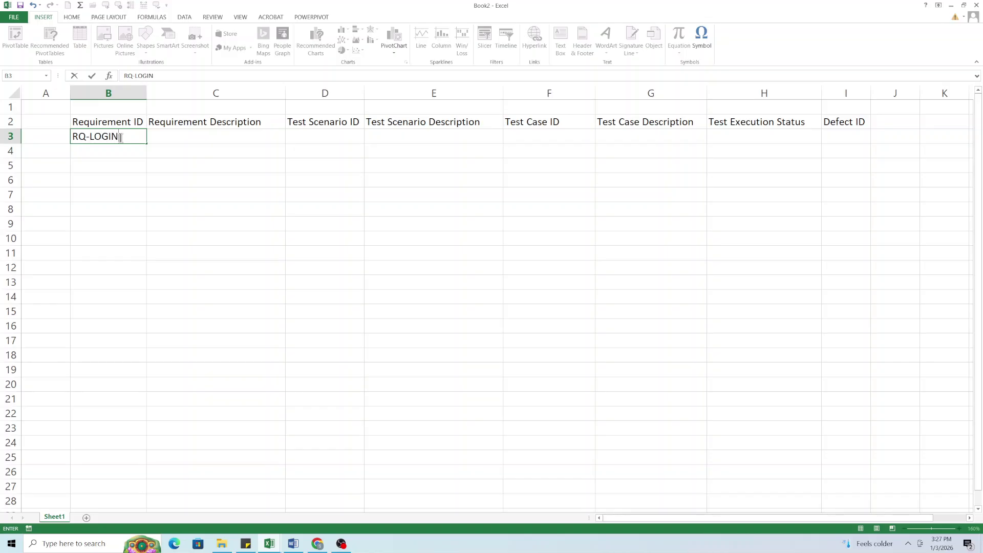
type("-01")
key("Return")
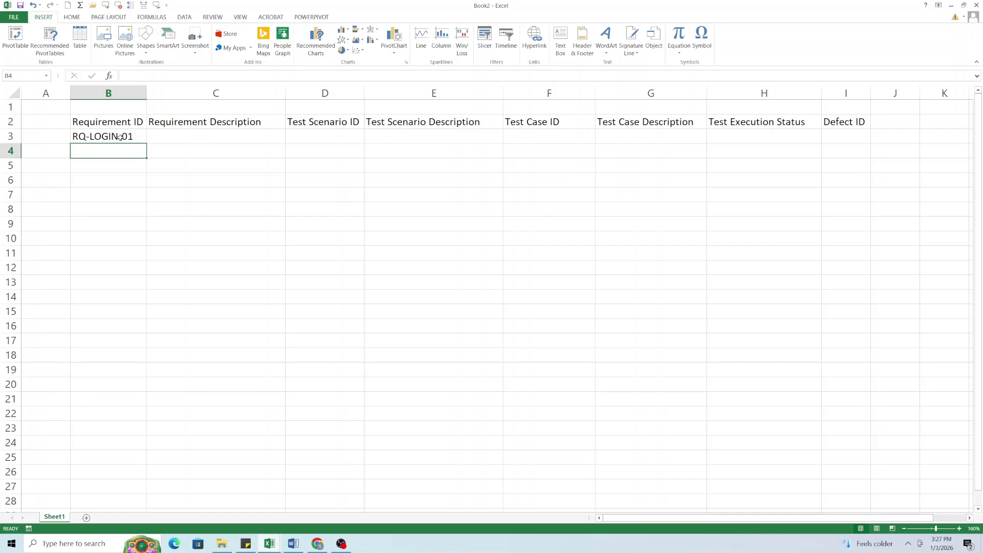
Paste the copied login requirement, starting "User should be able to login using valid username and password", into cell C3 as the requirement description.
left_click(221, 136)
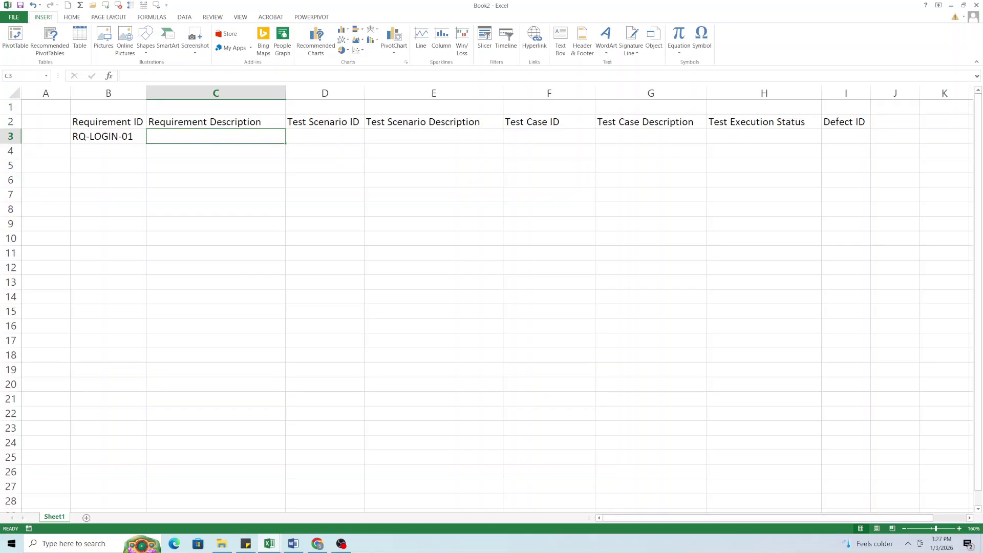
key("alt+Tab")
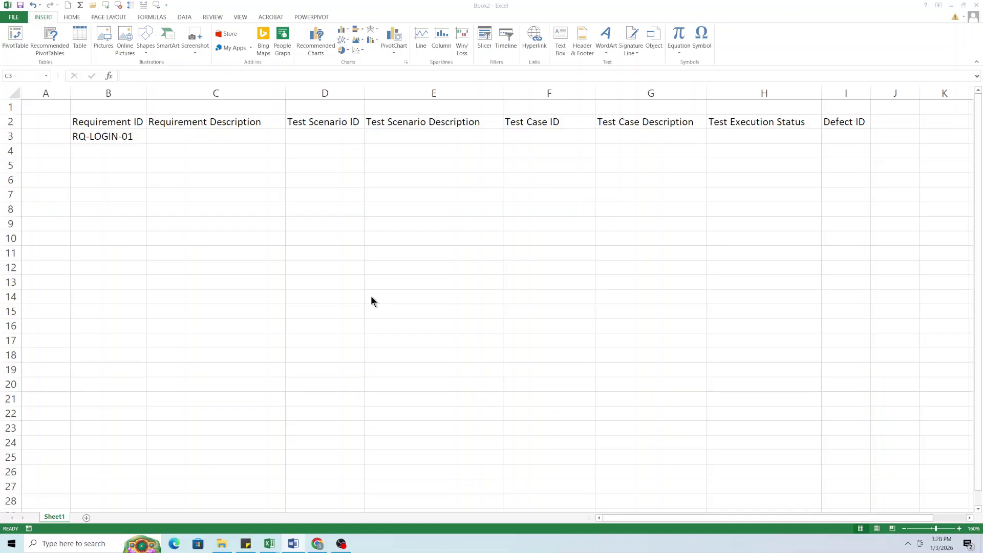
left_click(219, 134)
double_click(219, 134)
key("ctrl+v")
left_click(242, 194)
Widen column C slightly and wrap the requirement description in cell C3.
left_click(219, 136)
left_click_drag(286, 92, 297, 93)
left_click(71, 17)
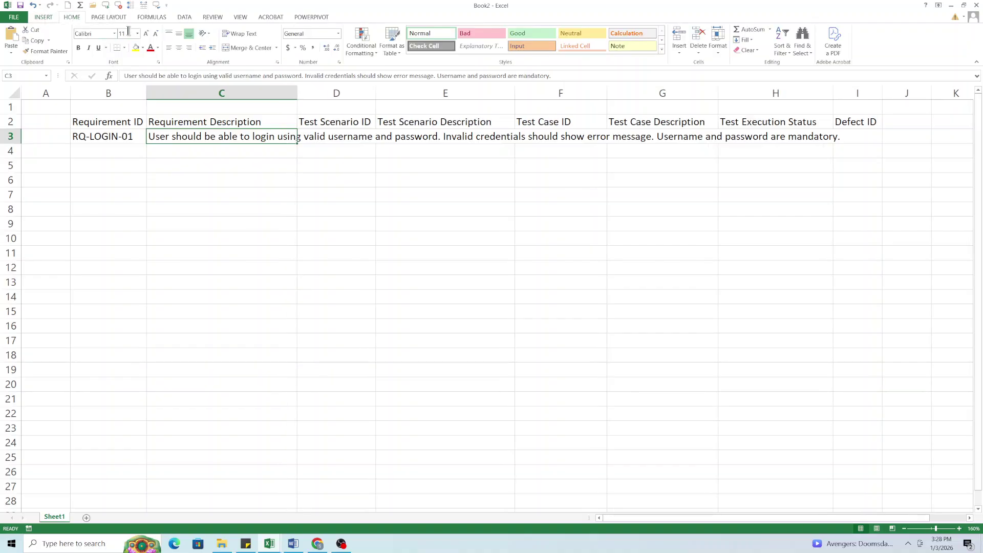
left_click(248, 35)
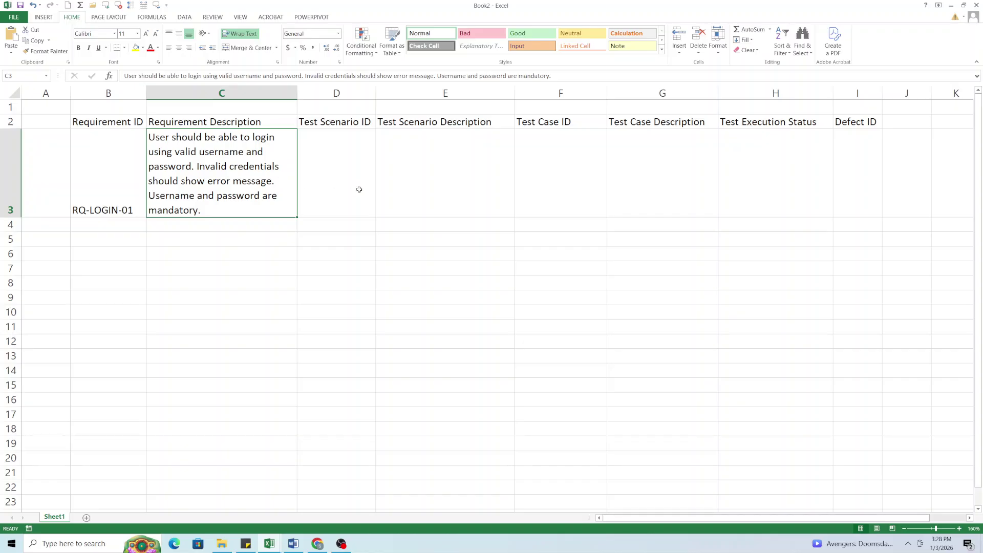
Enter the test scenario ID "TS-01" in cell D3.
key("alt+Tab")
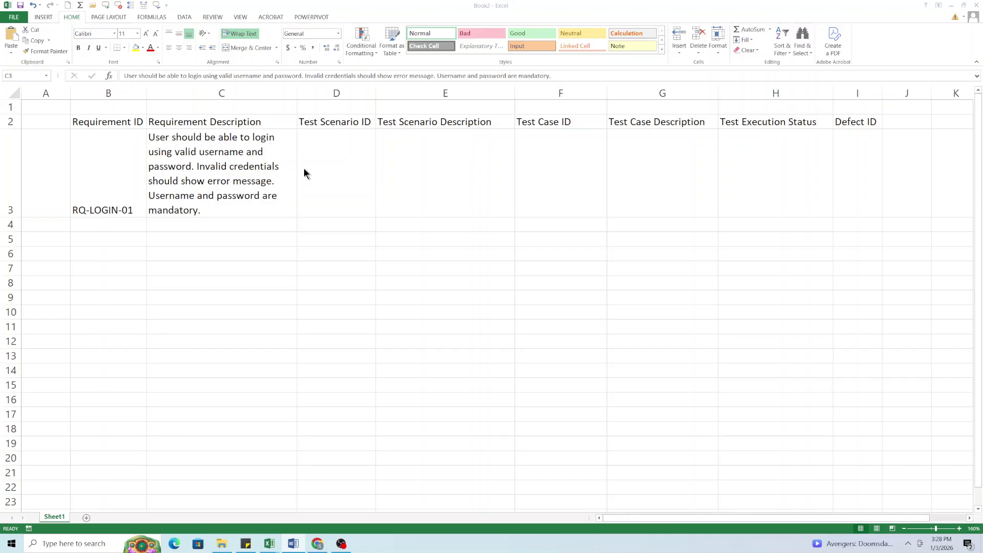
left_click(324, 165)
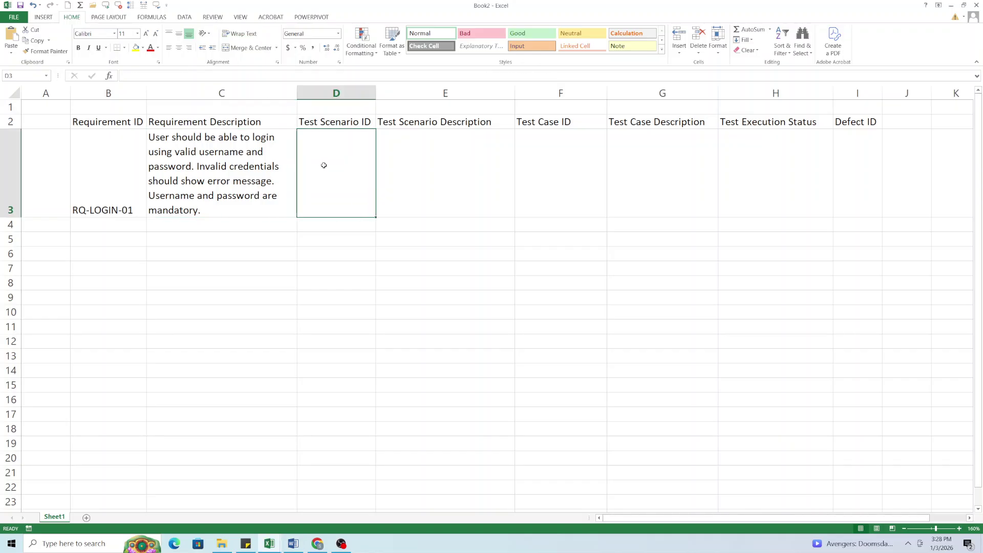
type("TS-01")
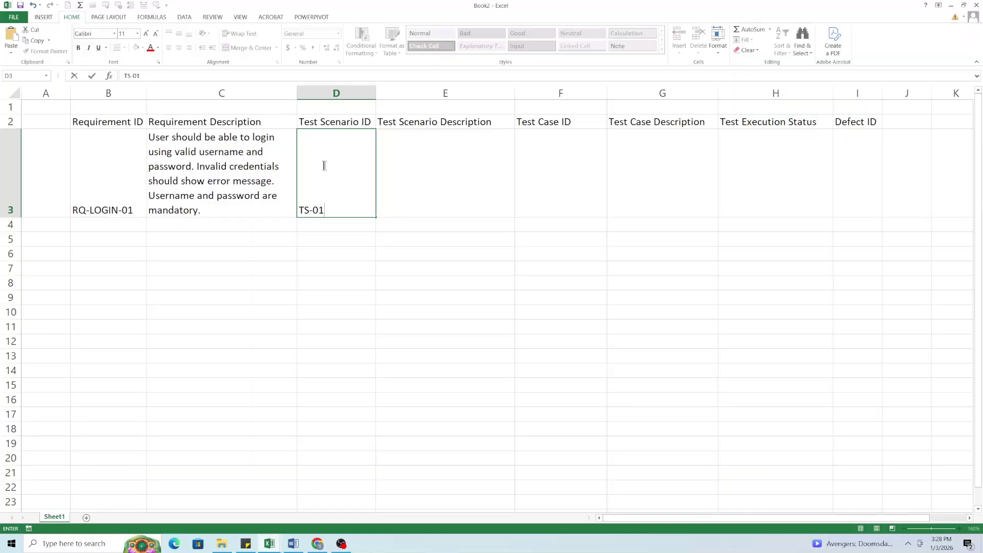
type(": Verify")
key("BackSpace")
key("BackSpace")
key("BackSpace")
key("BackSpace")
key("BackSpace")
key("BackSpace")
key("Tab")
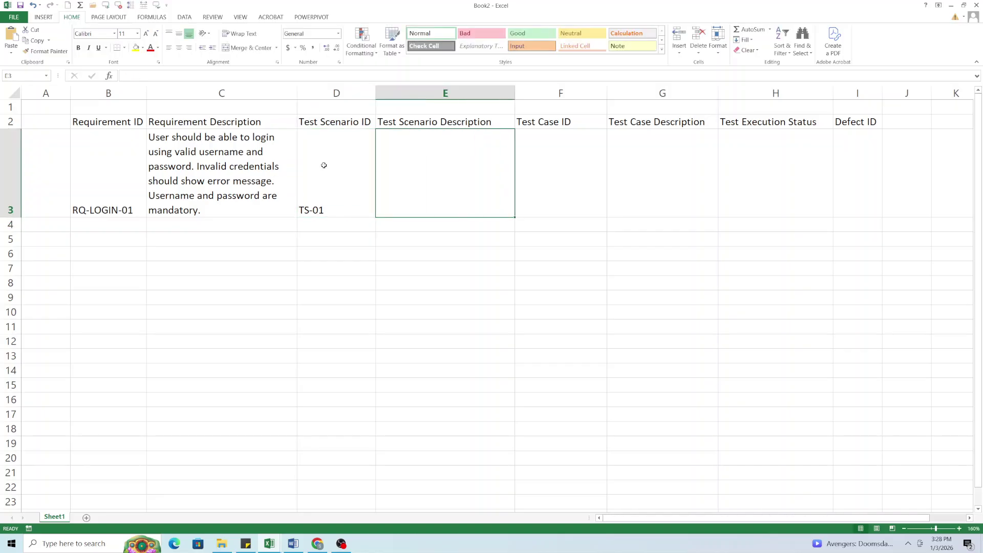
Enter "Verify Login with Valid Credentials" in cell E3 as the description of scenario TS-01.
type("Verify L")
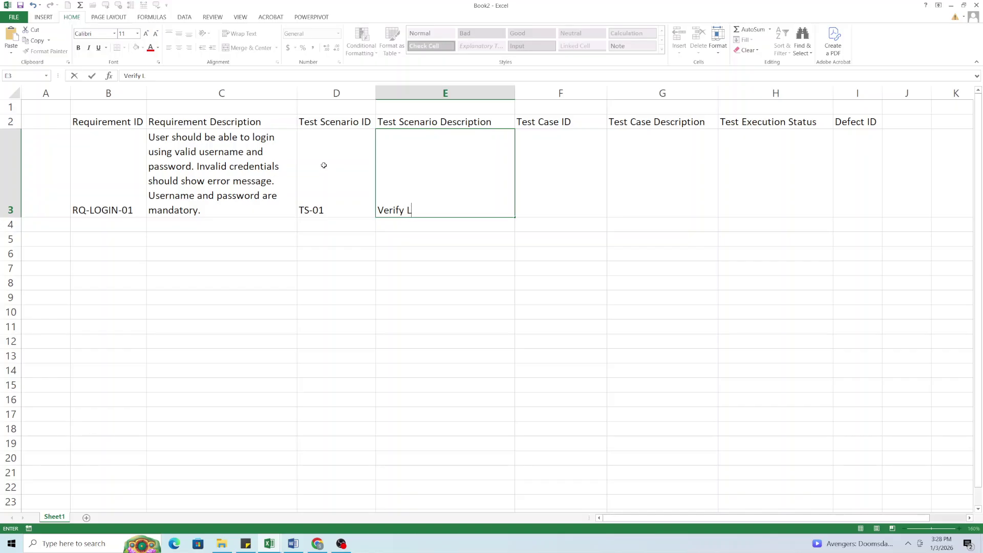
type("ogin with Valid Creden")
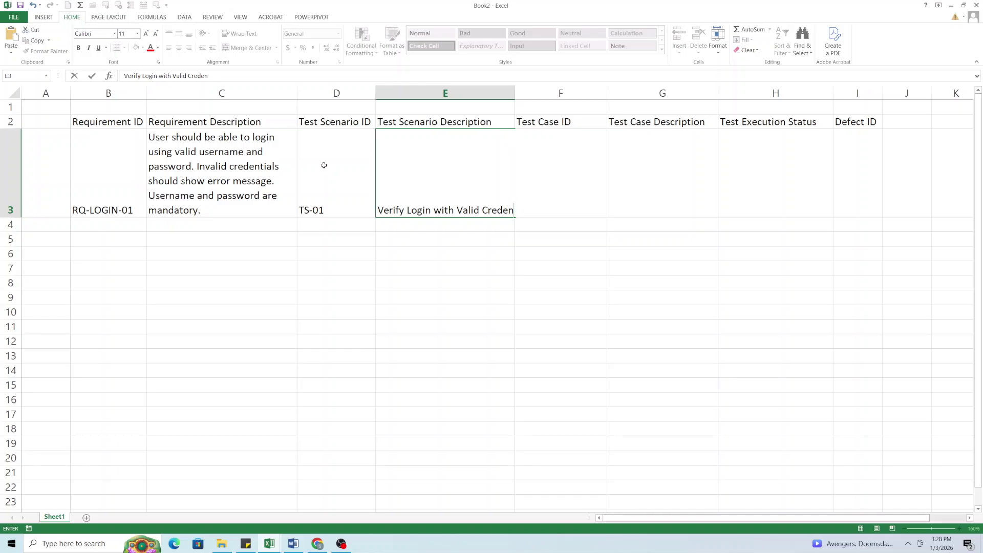
type("tials")
key("Return")
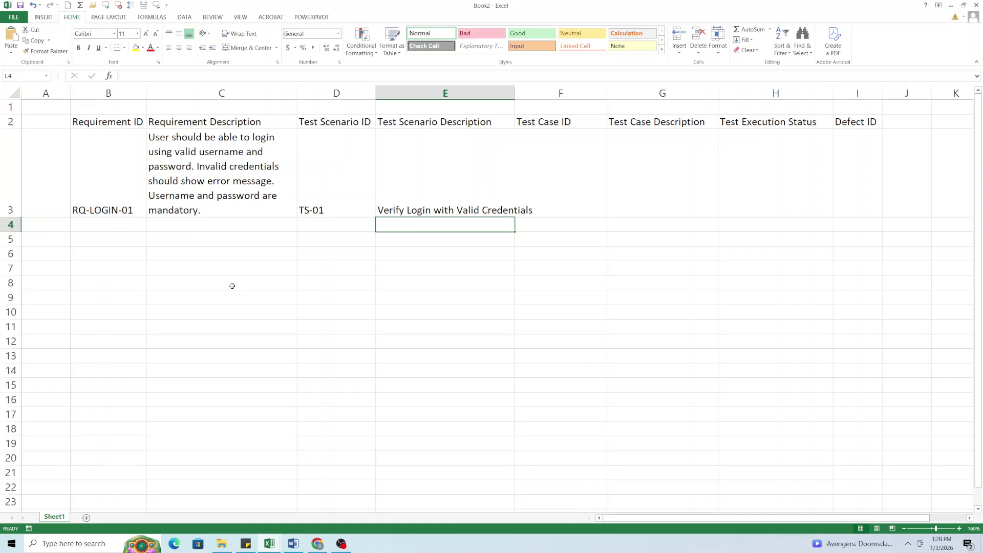
Add scenario "TS-02" in cell D4 with the description "Verify Login with Invalid Credentials" in E4.
left_click(342, 229)
type("TS-02")
key("Return")
key("Up")
key("Right")
type("Verify Login with ")
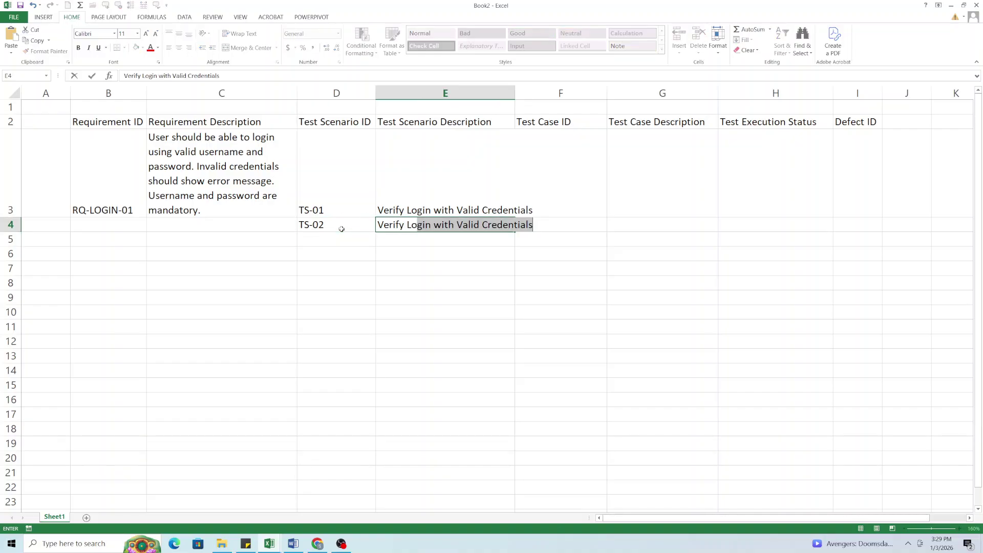
type("I")
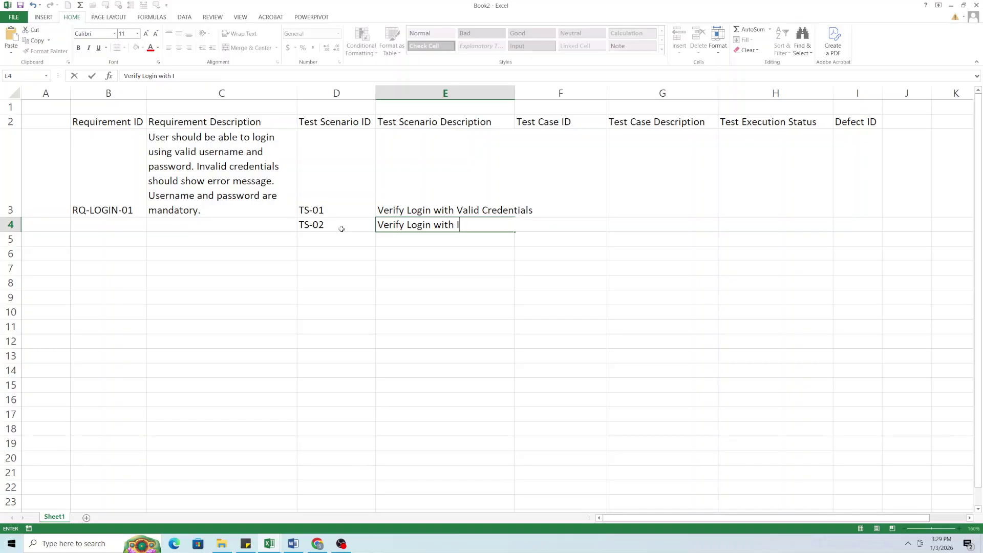
type("nvalid Credentials")
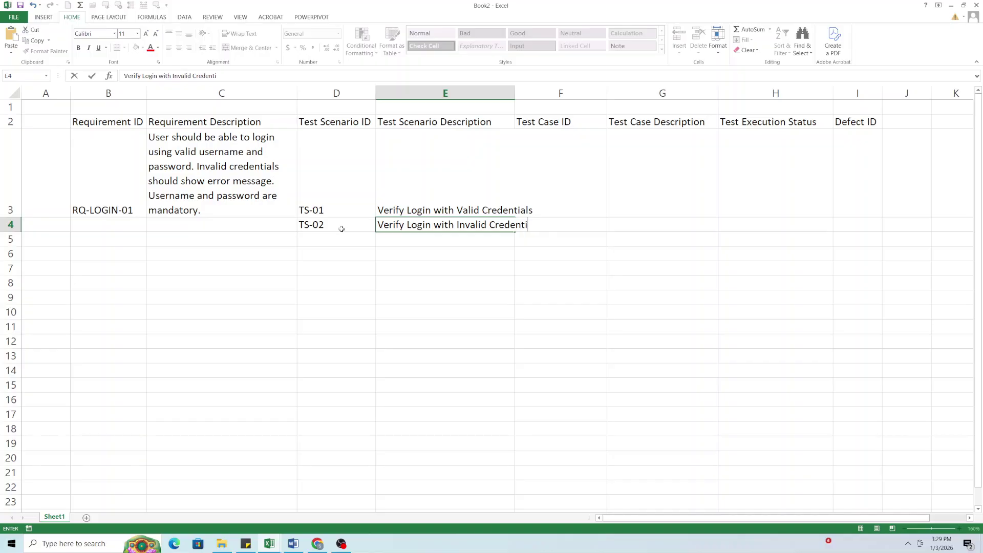
key("Return")
Add scenario "TS-03" in cell D5 with the description "Verify Login when username is empty" in E5.
key("Left")
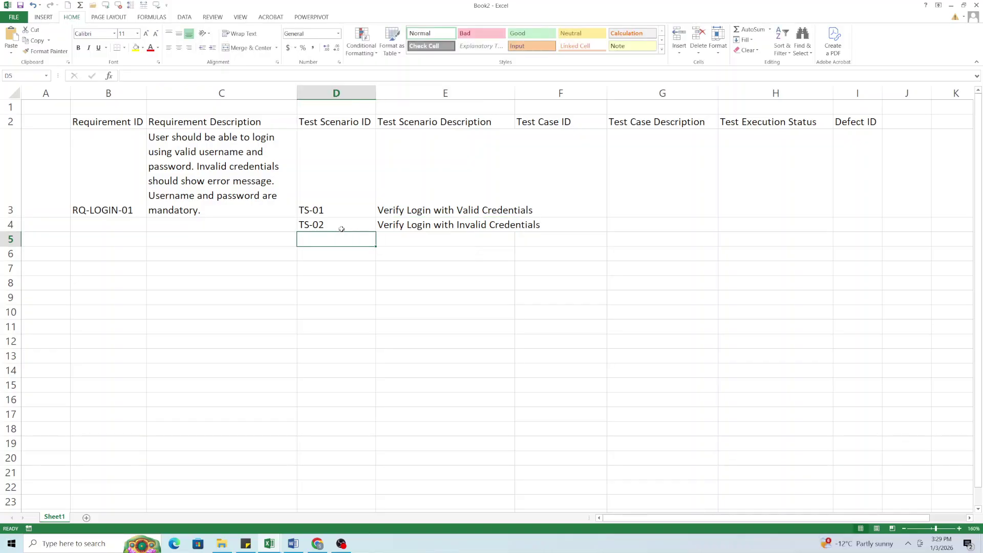
type("TS-03")
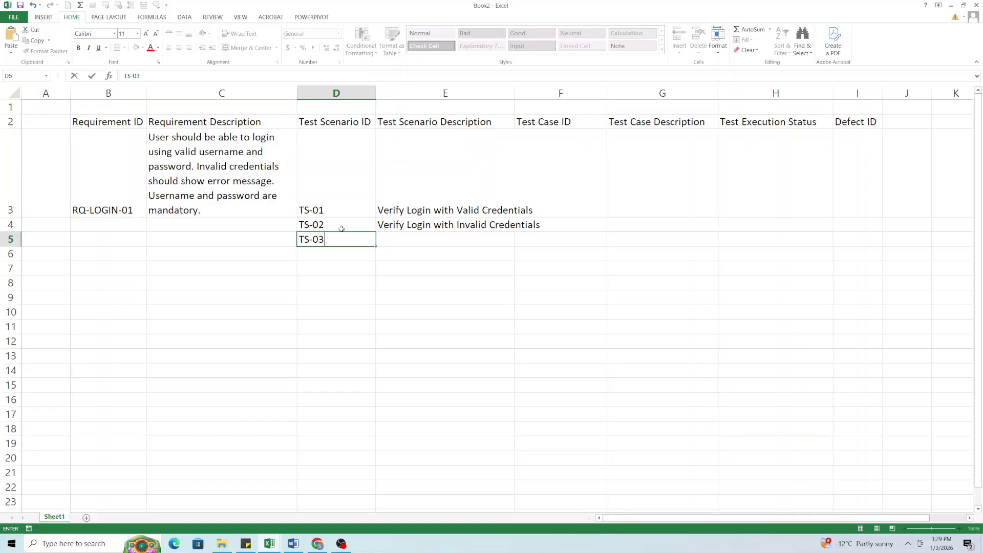
key("Return")
key("Up")
key("Right")
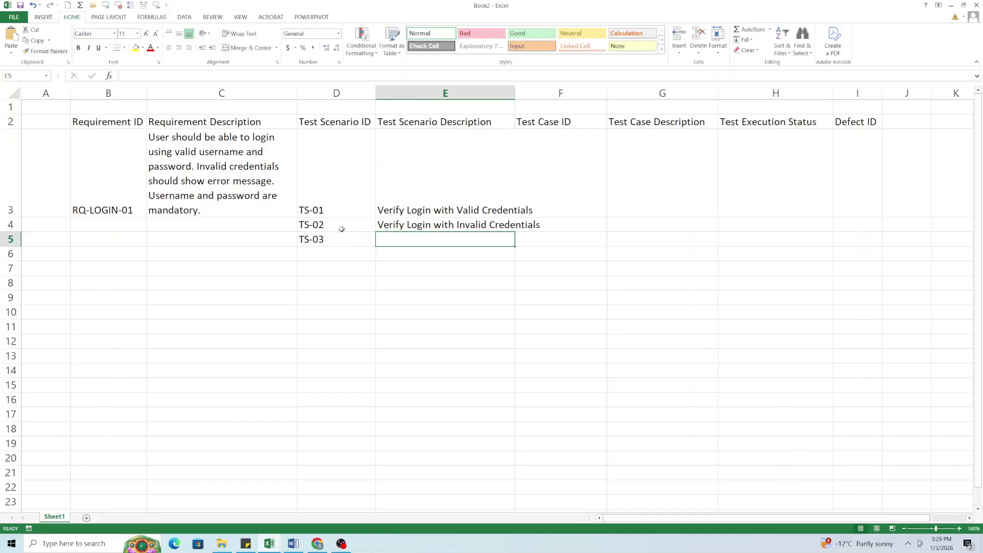
type("Verif")
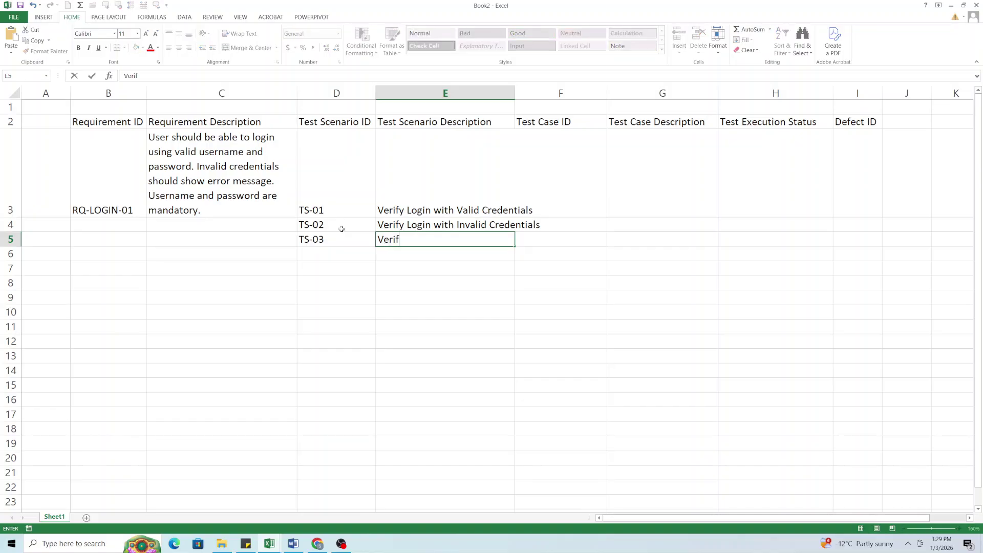
type("y Login when user")
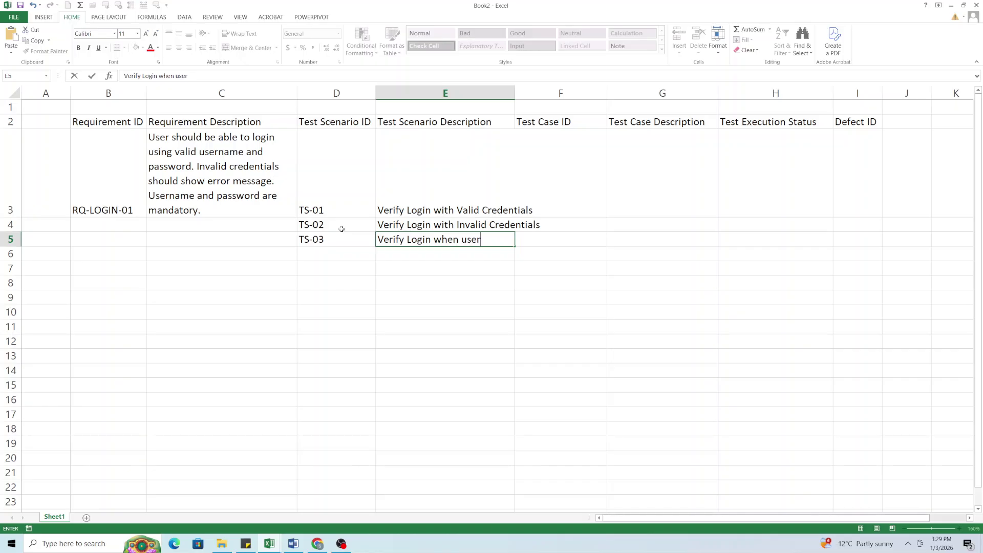
type("name is empty")
key("Return")
Add scenario "TS-04" in cell D6 with the description "Verify Login when password is empty" in E6.
key("Left")
type("T")
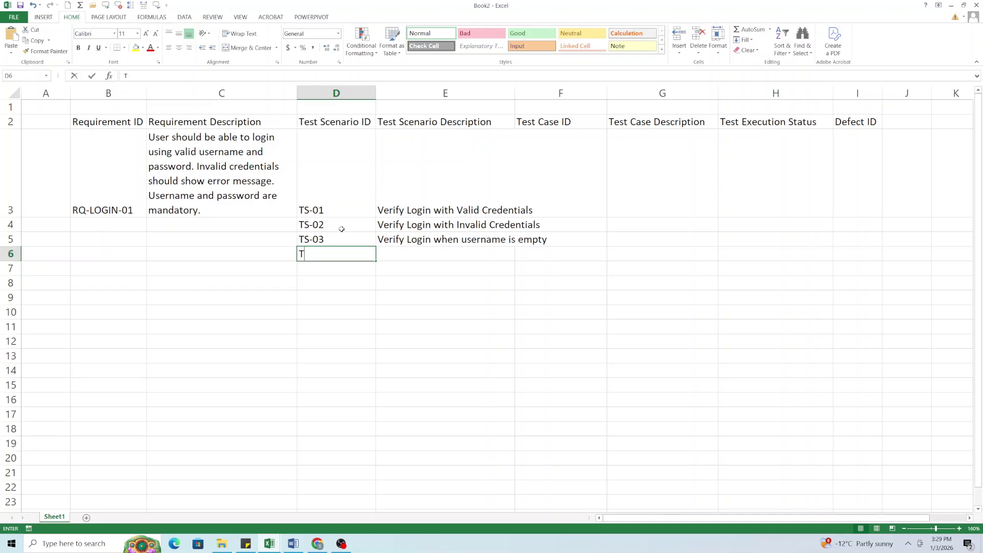
type("S-04")
key("Tab")
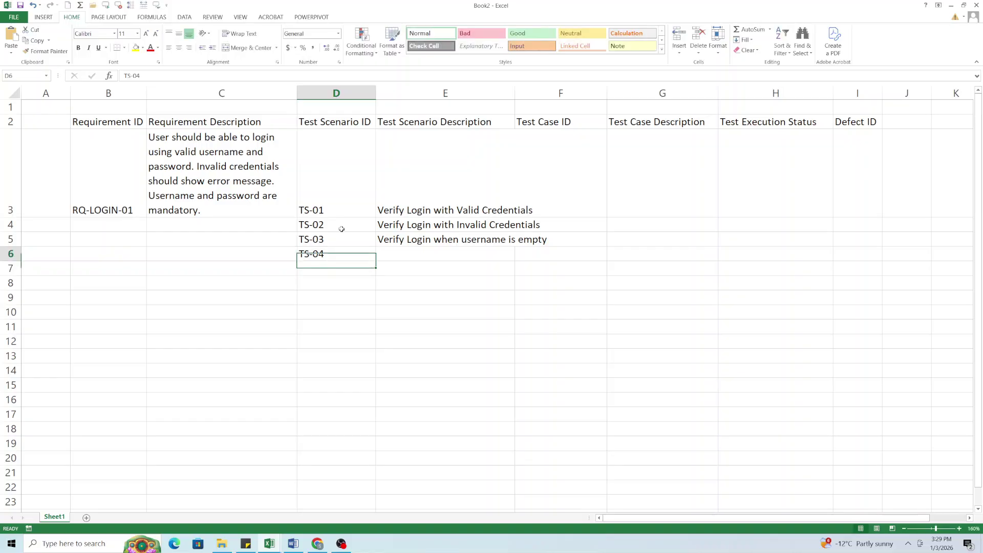
type("Verify l")
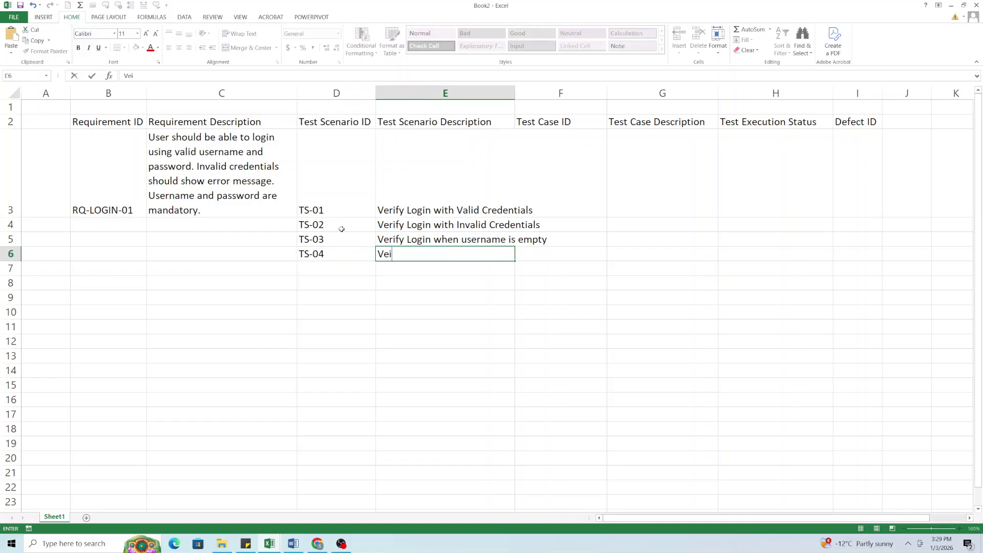
key("BackSpace")
type("Login when ")
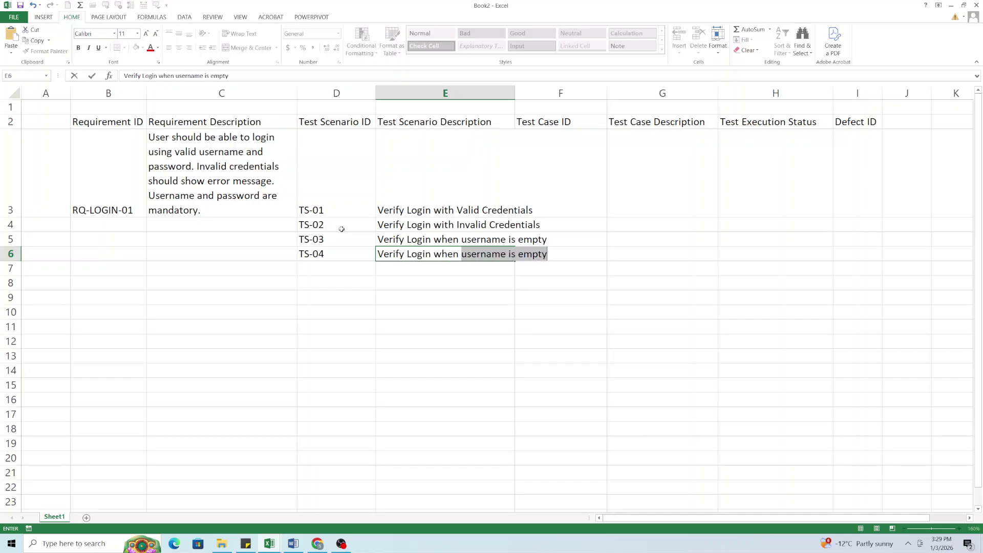
type("passwro")
key("BackSpace")
key("BackSpace")
type("or")
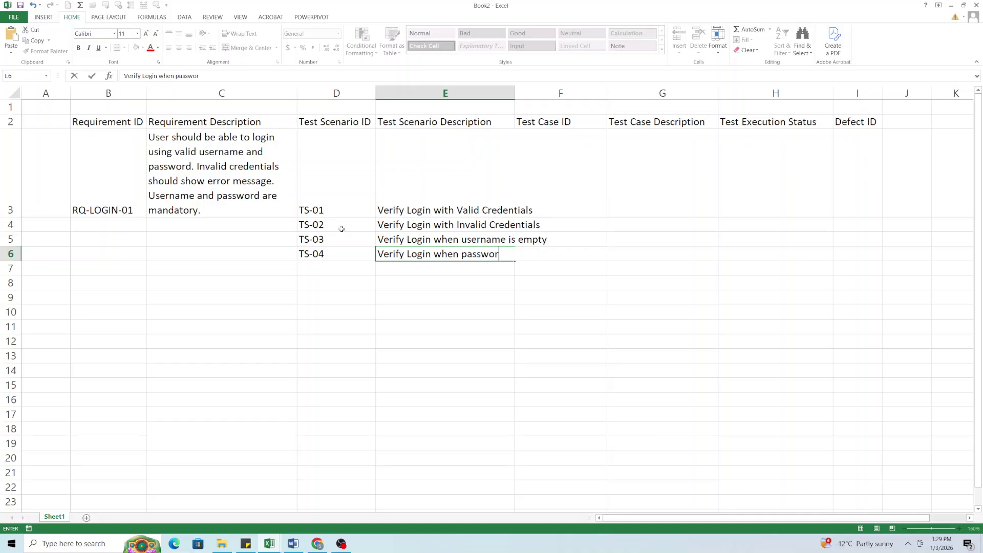
type("d is empty")
key("BackSpace")
type("ty")
key("Return")
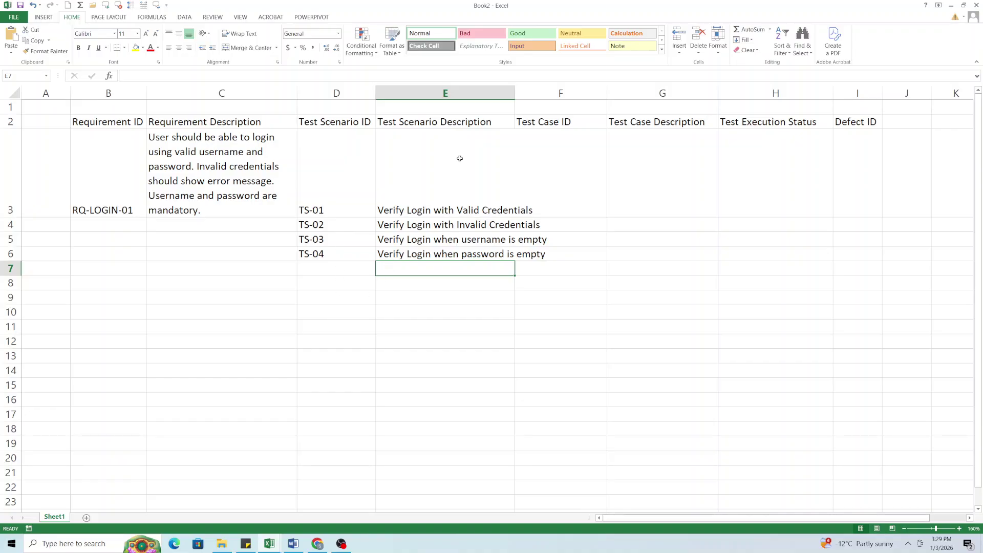
Wrap the text of the four test scenario descriptions in cells E3:E6.
left_click_drag(463, 171, 465, 250)
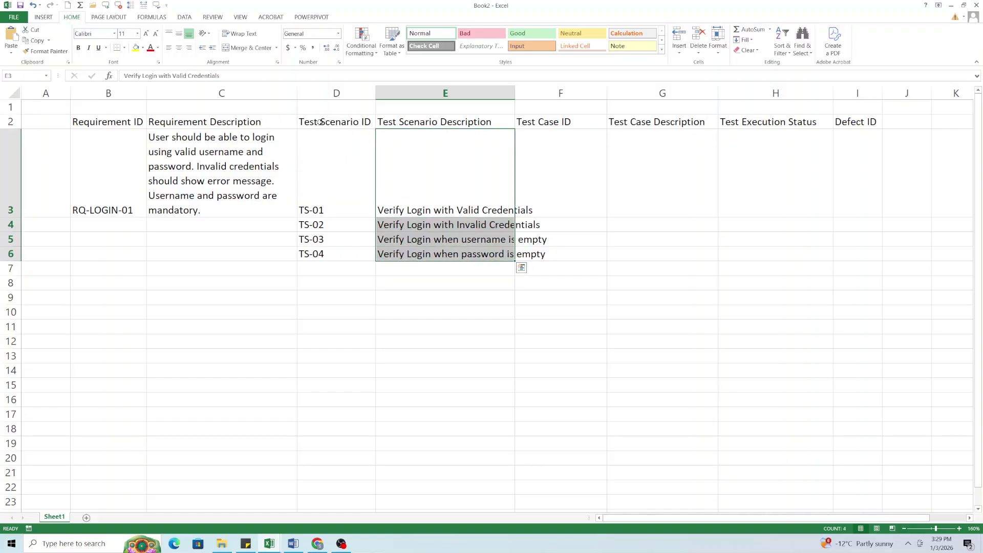
left_click(249, 36)
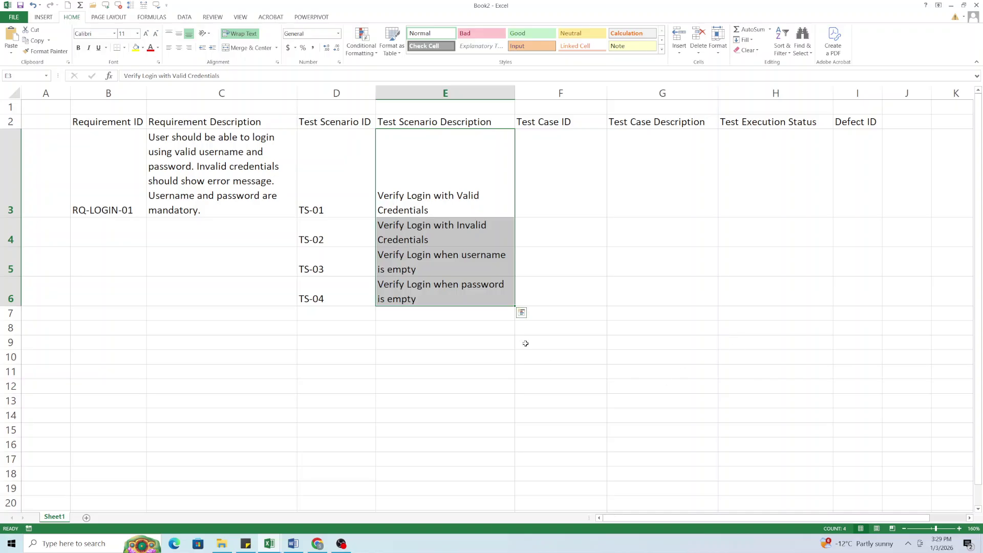
key("alt+Tab")
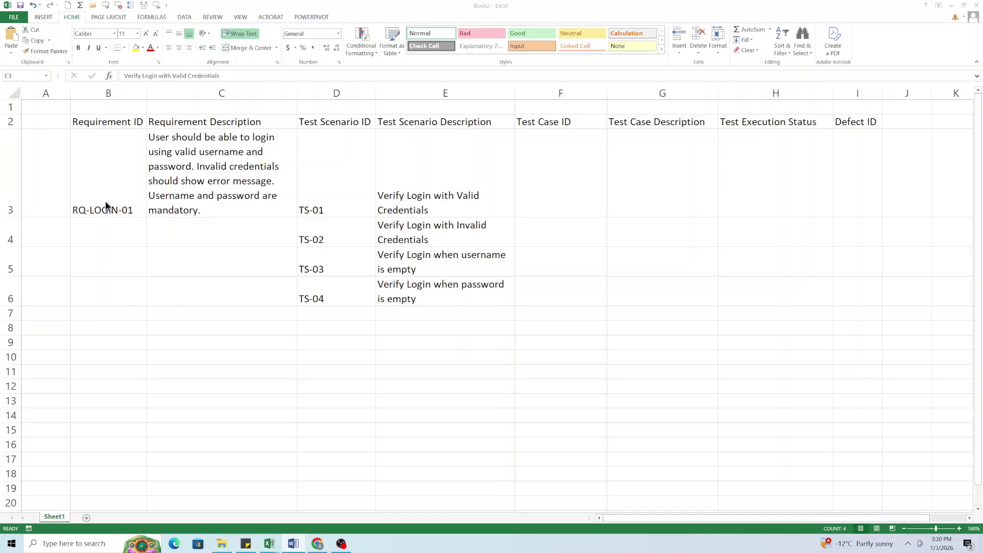
left_click_drag(105, 197, 128, 290)
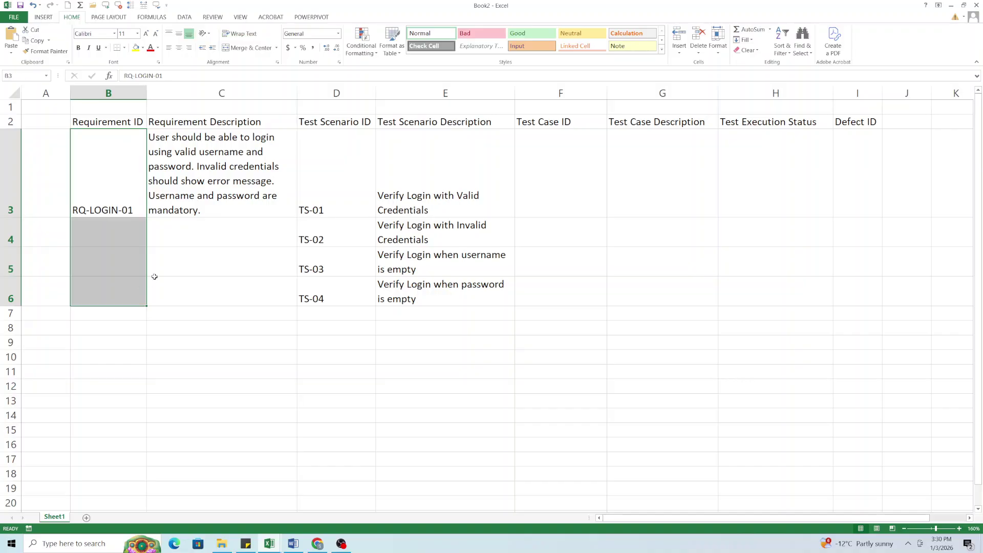
mouse_move(310, 192)
left_mouse_down()
mouse_move(321, 193)
mouse_move(321, 301)
left_mouse_up()
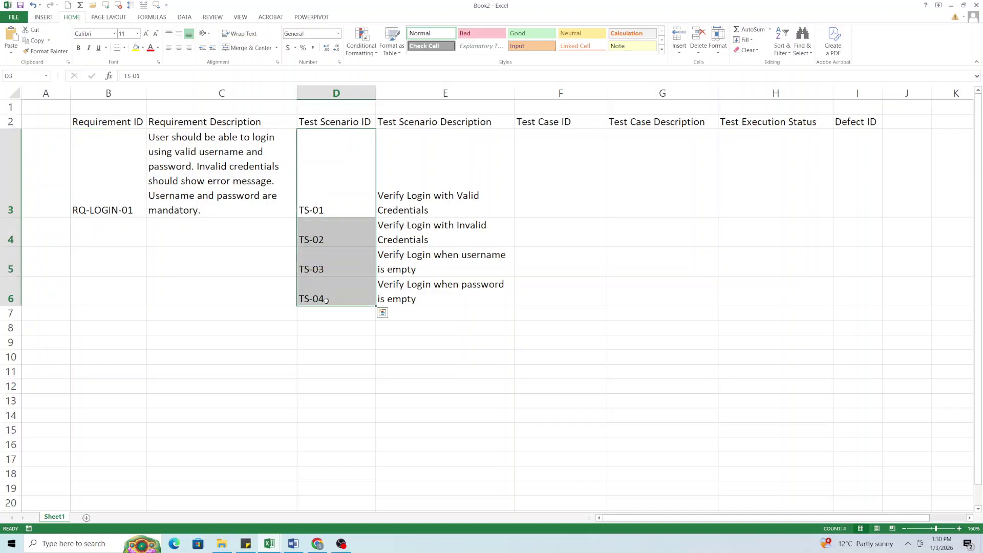
key("alt+Tab")
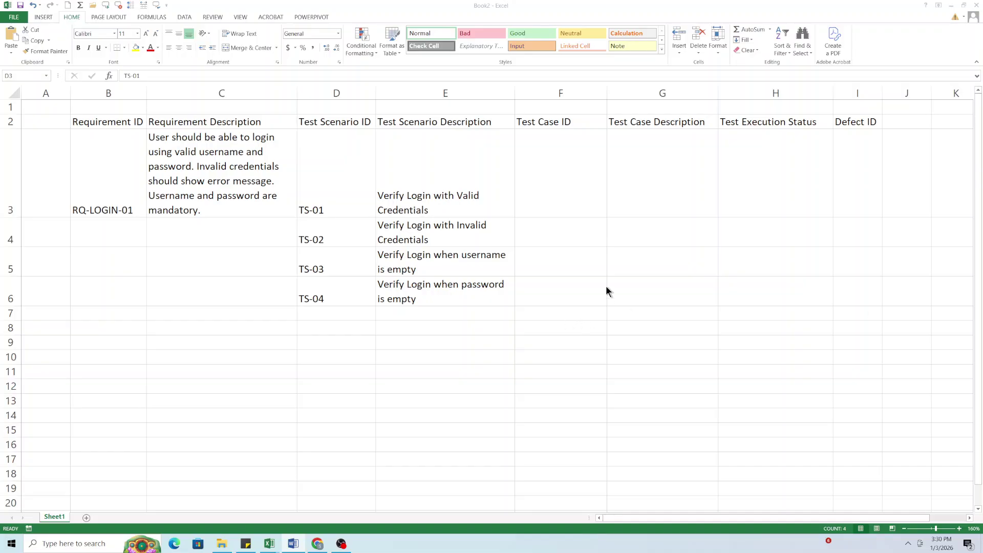
key("alt+Tab")
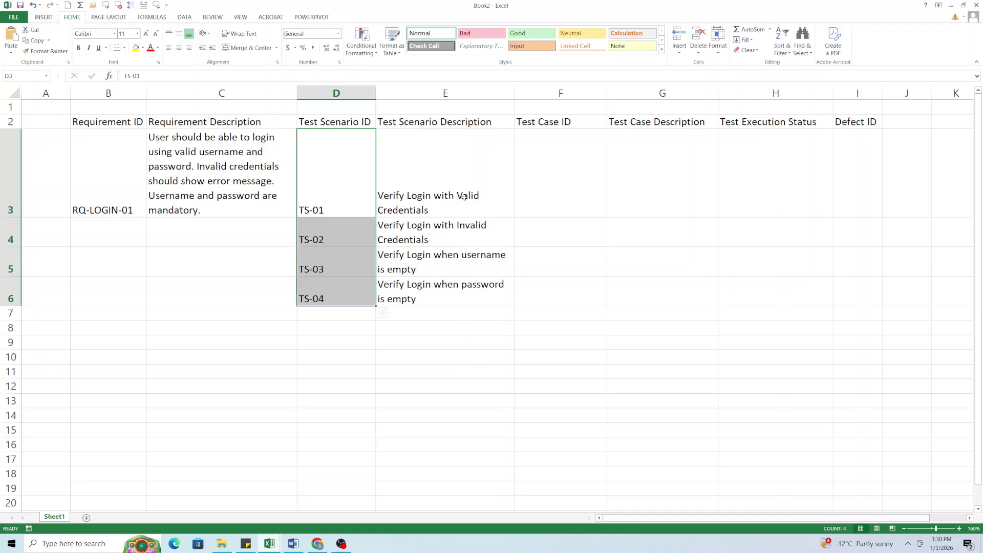
Enter the test case ID "TC-01" in cell F3 for scenario TS-01.
left_click(464, 197)
left_click(549, 189)
type("TC-01")
key("Return")
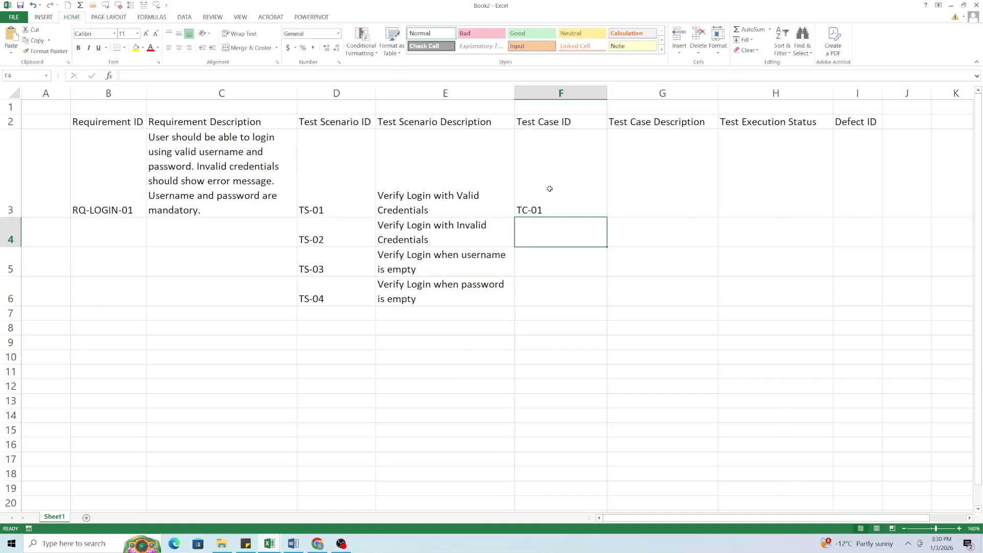
Review scenarios TS-01 to TS-04 alongside the test case ID and description columns.
left_click(549, 189)
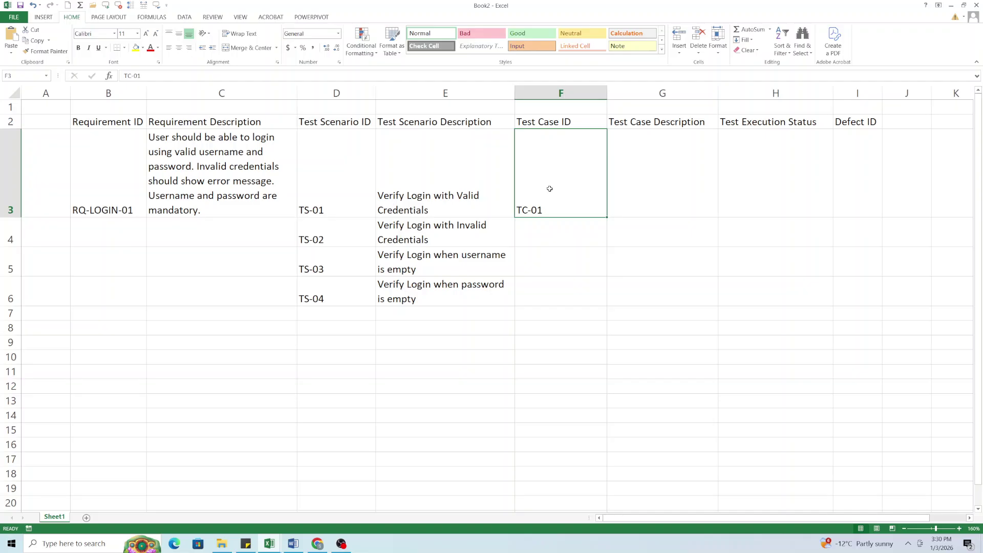
key("Left")
key("Left")
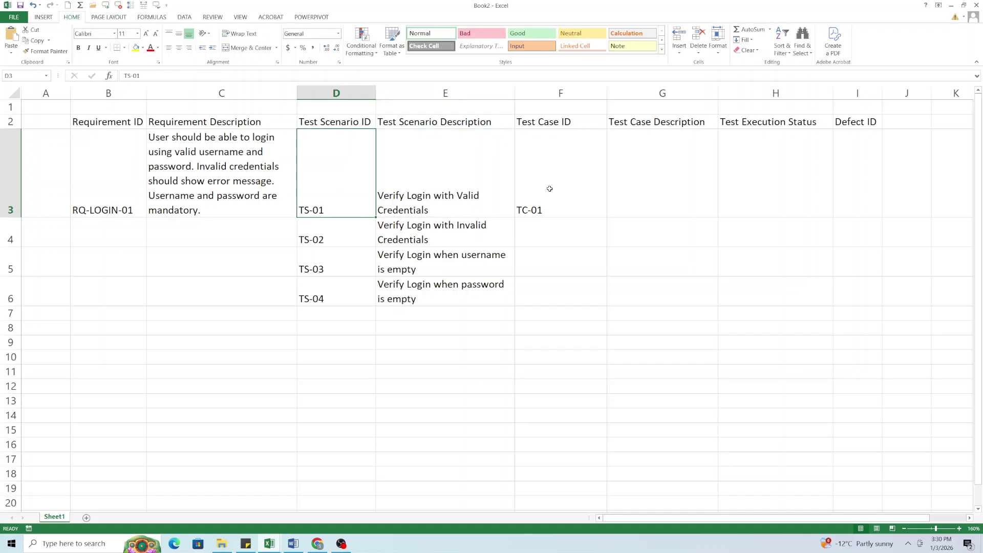
key("Down")
key("Down")
key("Down")
key("Up")
key("Up")
key("Up")
key("Down")
key("Down")
key("Up")
key("Up")
key("Down")
key("Up")
key("Right")
key("Right")
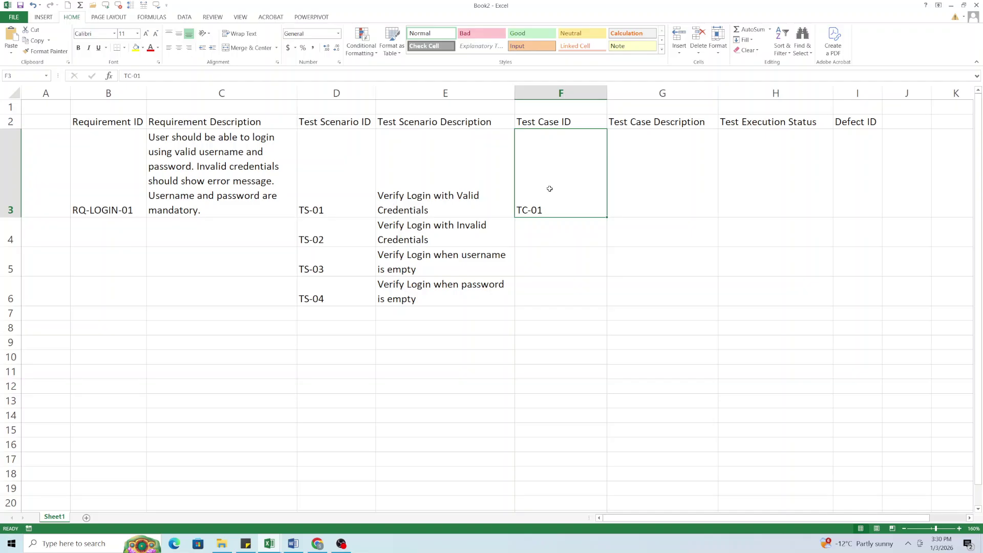
key("Right")
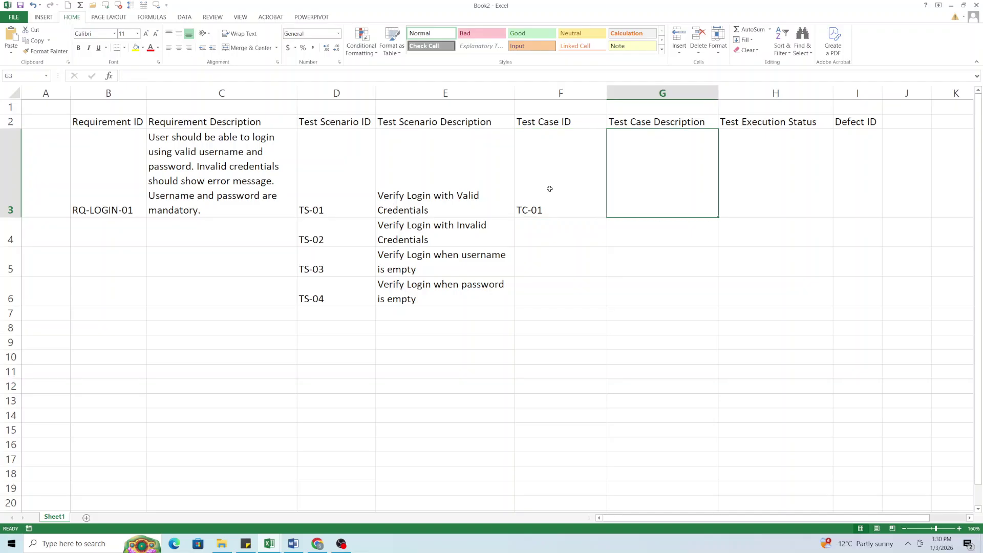
key("Left")
key("Left")
key("Left")
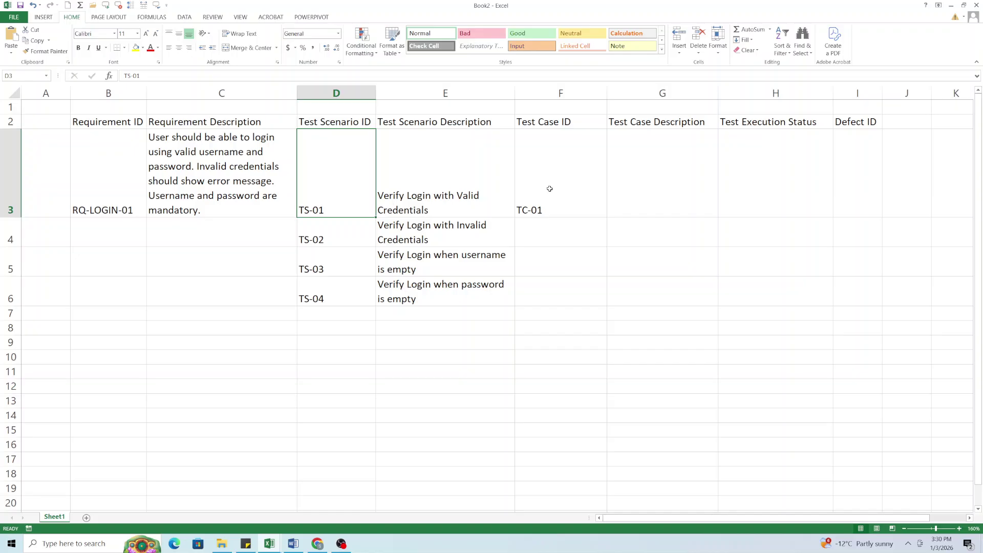
Enter the TC-01 description "Login with valid username and valid password" in cell G3.
key("Right")
key("Right")
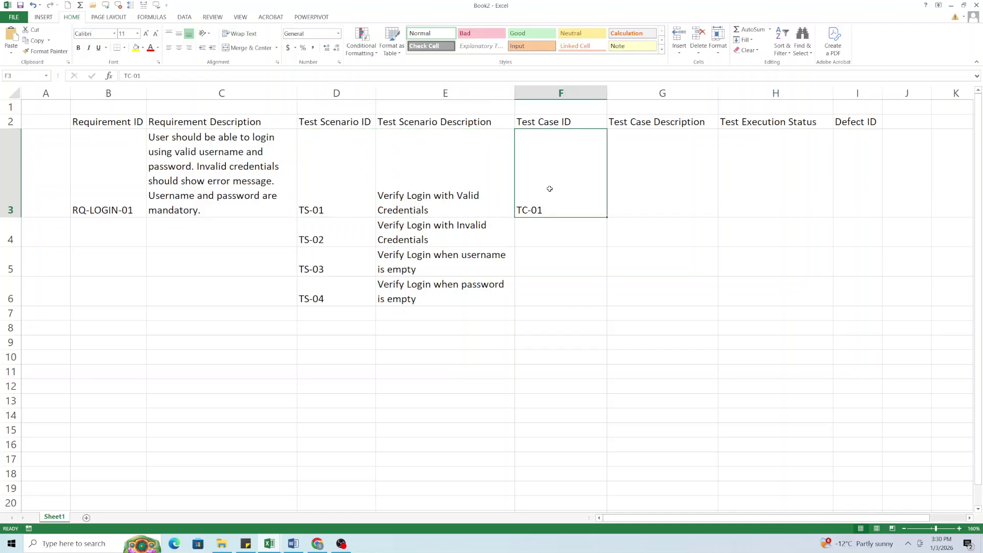
key("Right")
type("Login w")
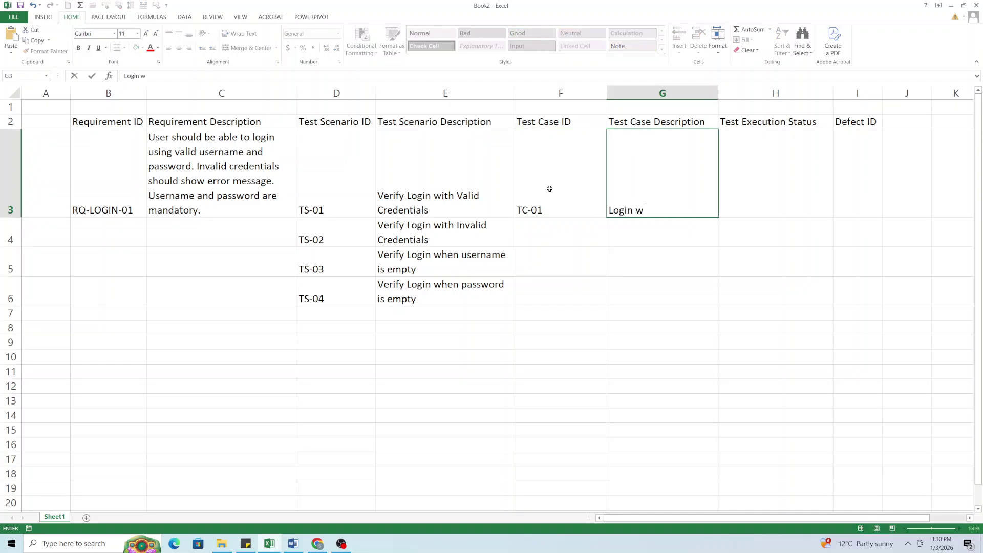
type("ith valid username and valid password")
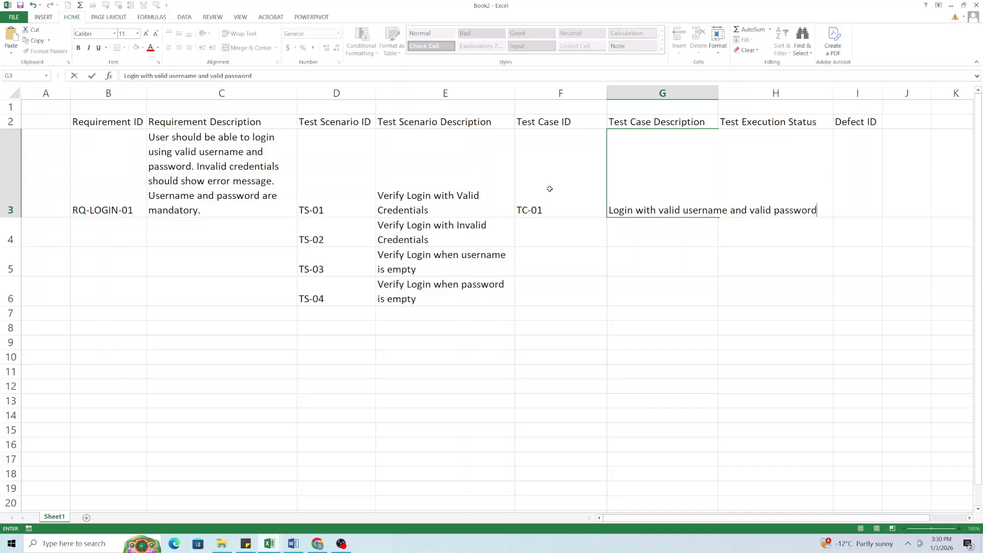
key("Return")
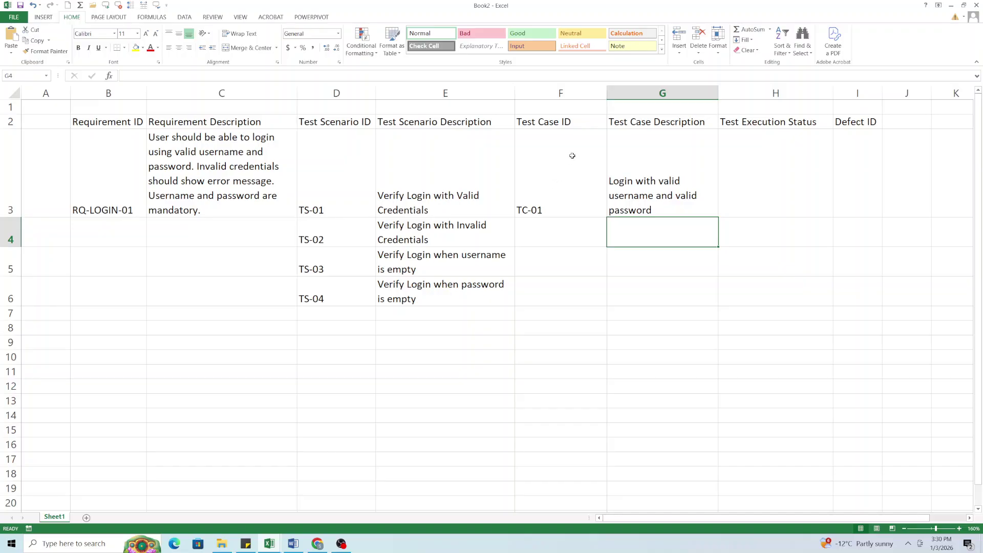
left_click(349, 233)
left_click(413, 208)
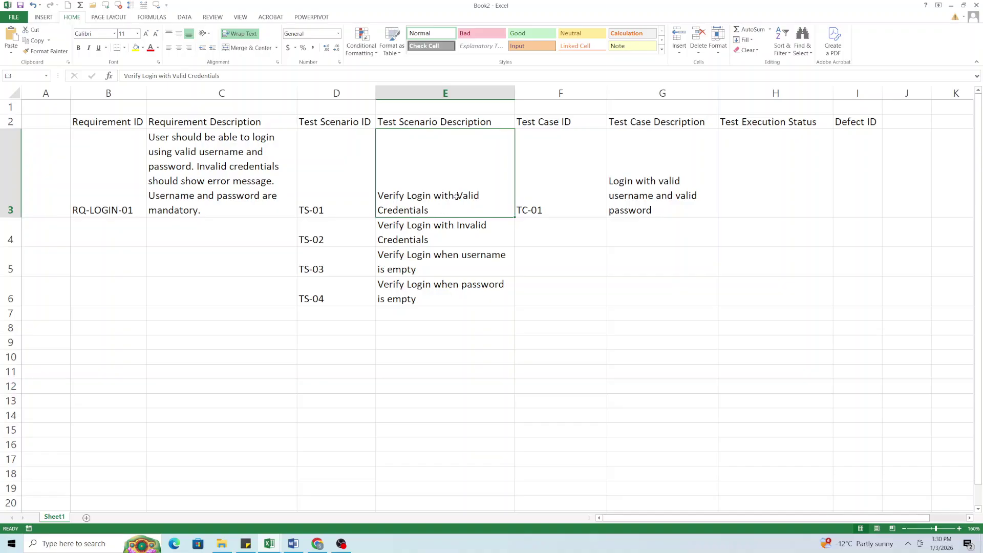
left_click(334, 195)
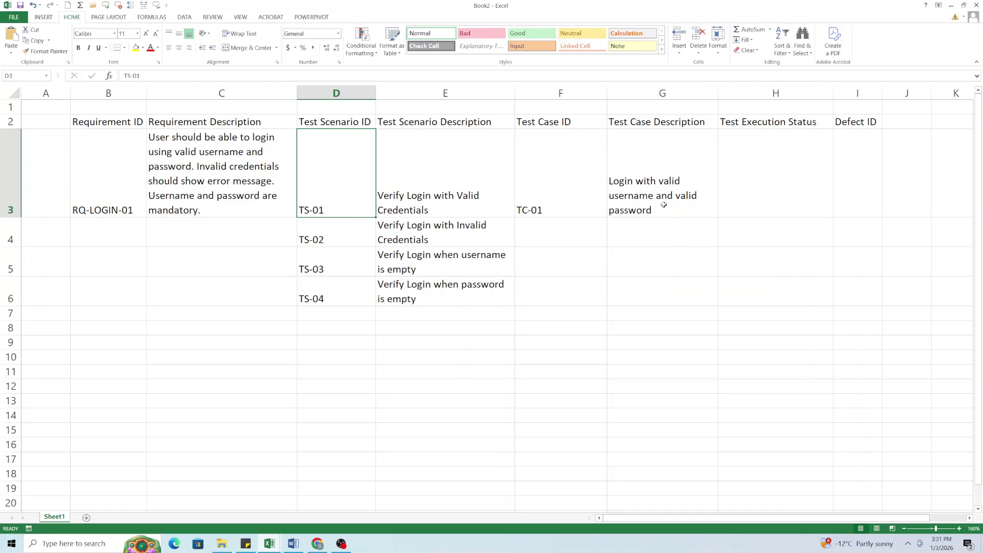
left_click_drag(662, 204, 663, 223)
left_click(360, 231)
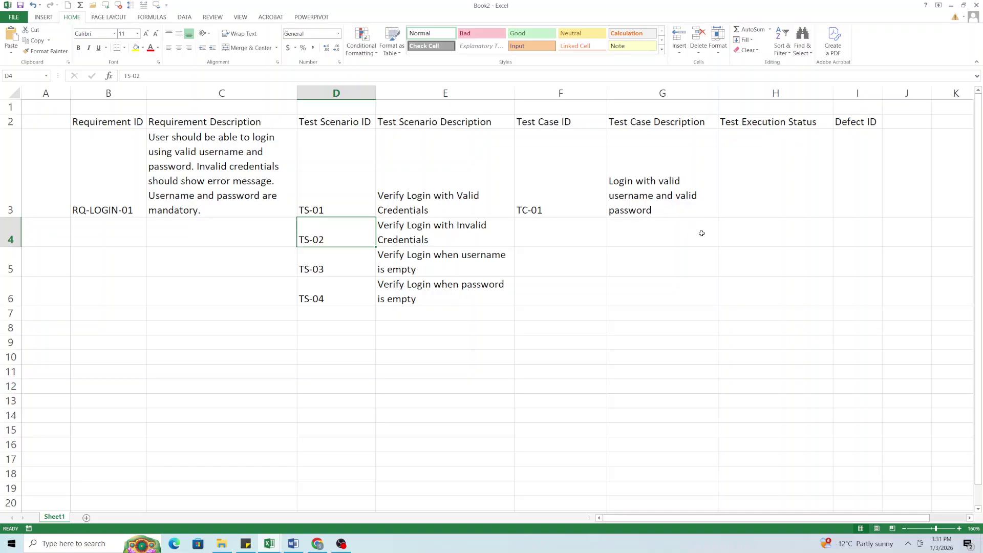
Enter the test case ID "TC-02" in cell F4 for scenario TS-02.
left_click(539, 228)
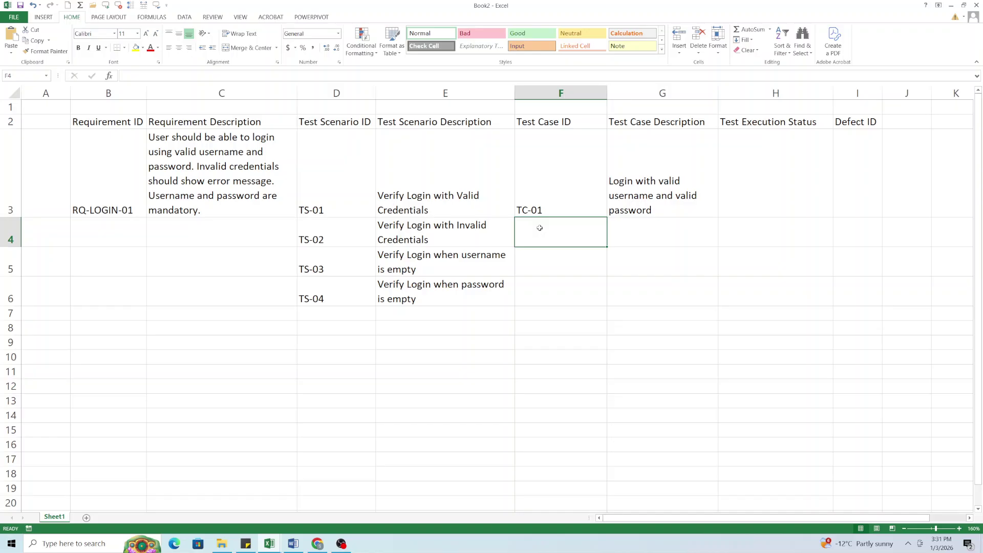
type("TC-0")
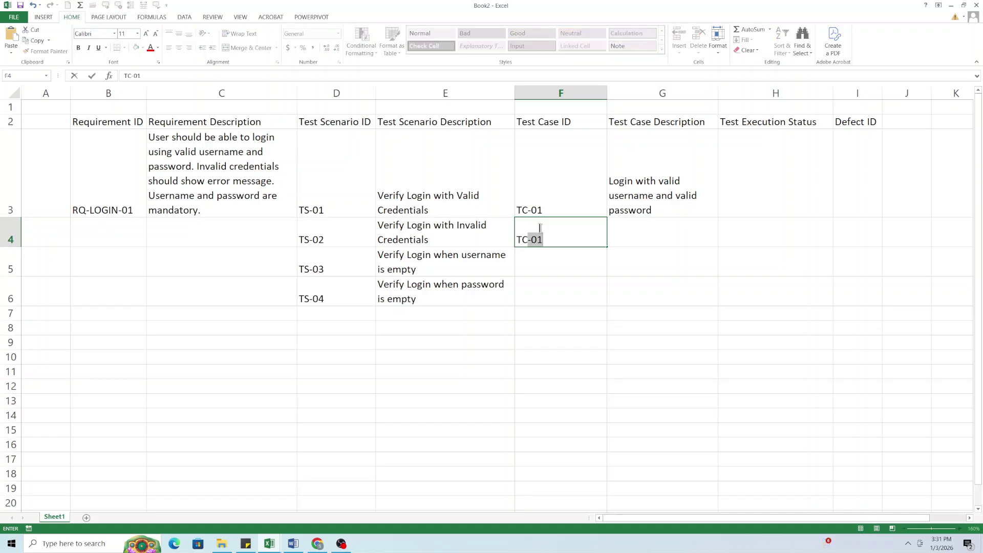
type("2")
key("Return")
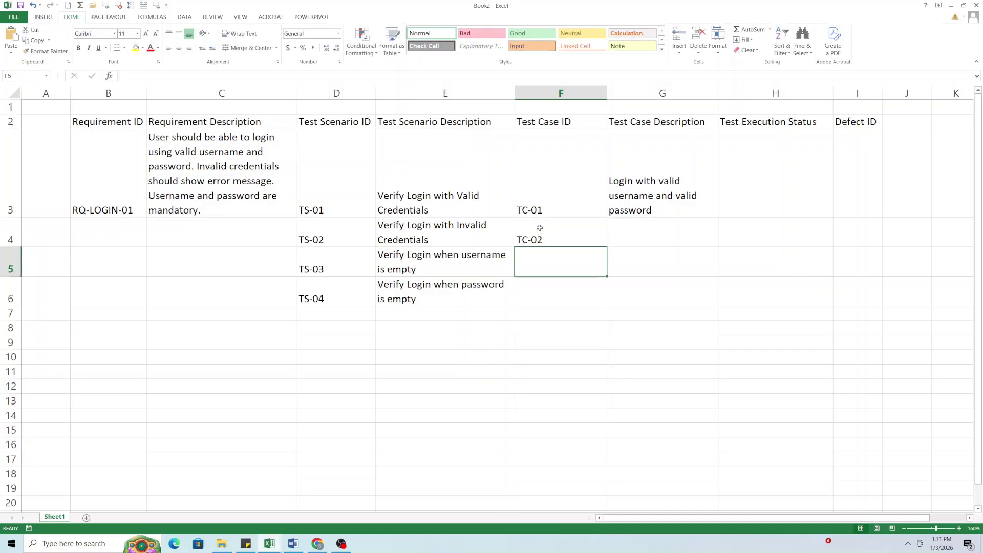
Enter the TC-02 description "Login with Valid Username and Invalid password" in cell G4.
key("Up")
key("Right")
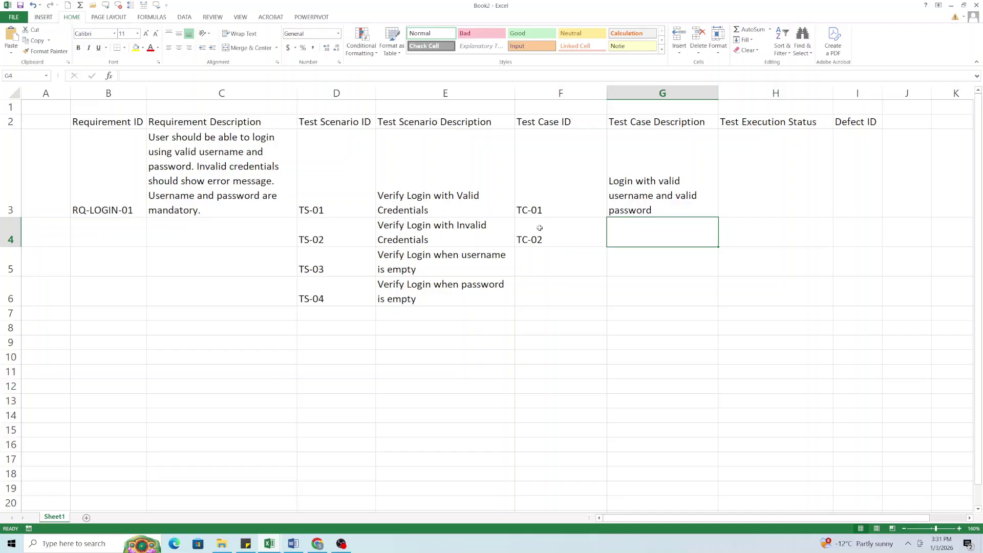
type("Login with")
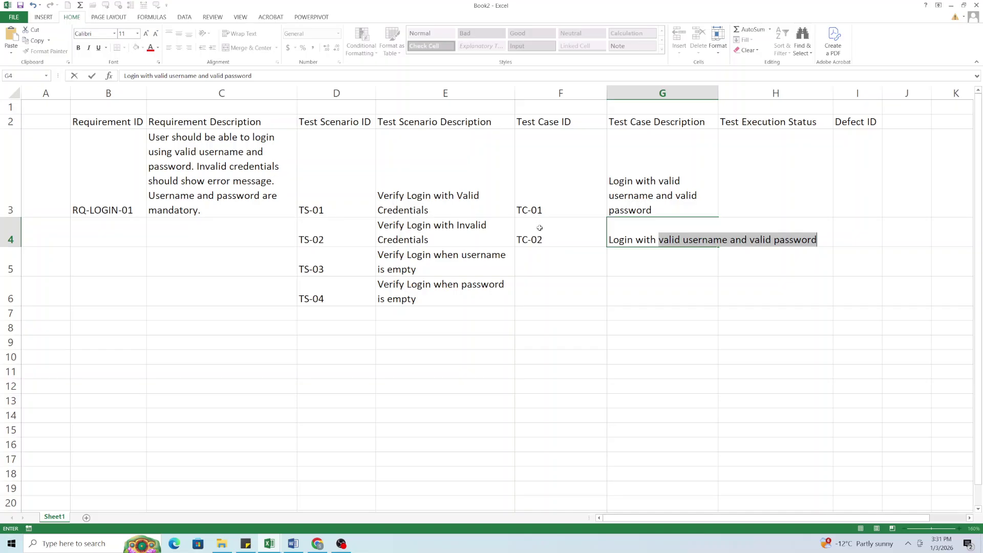
key("BackSpace")
type("Val")
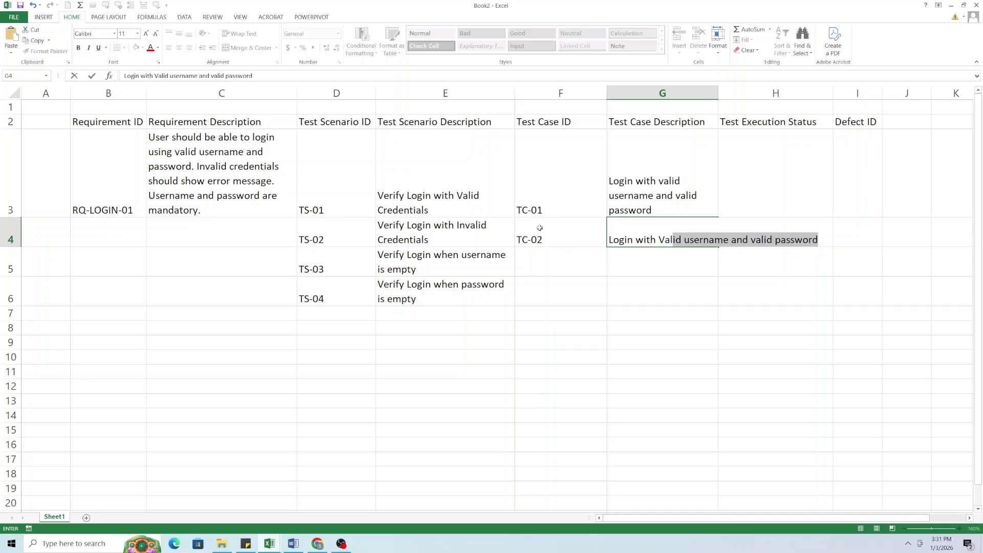
type("l")
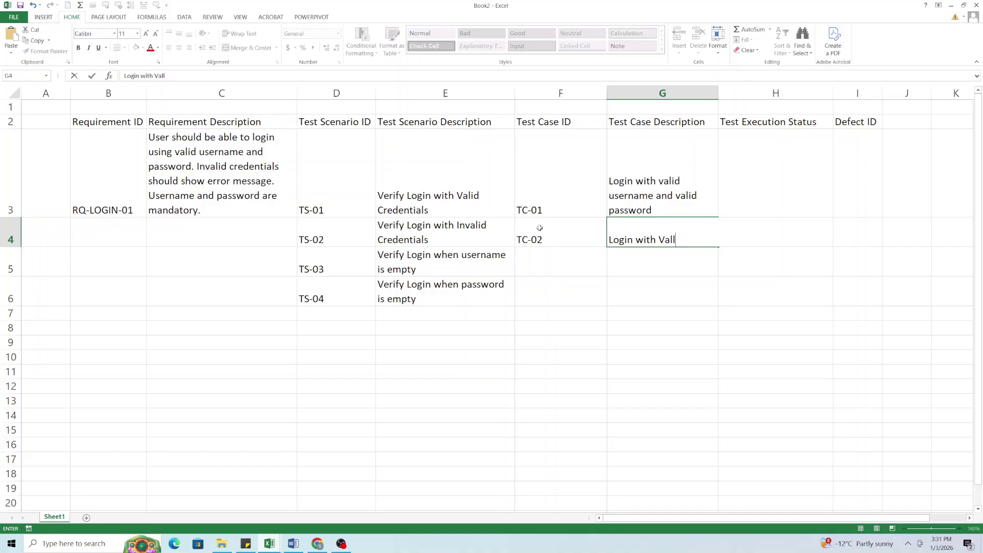
key("BackSpace")
type("id Us")
key("BackSpace")
key("BackSpace")
type("s")
key("BackSpace")
type("Username and I")
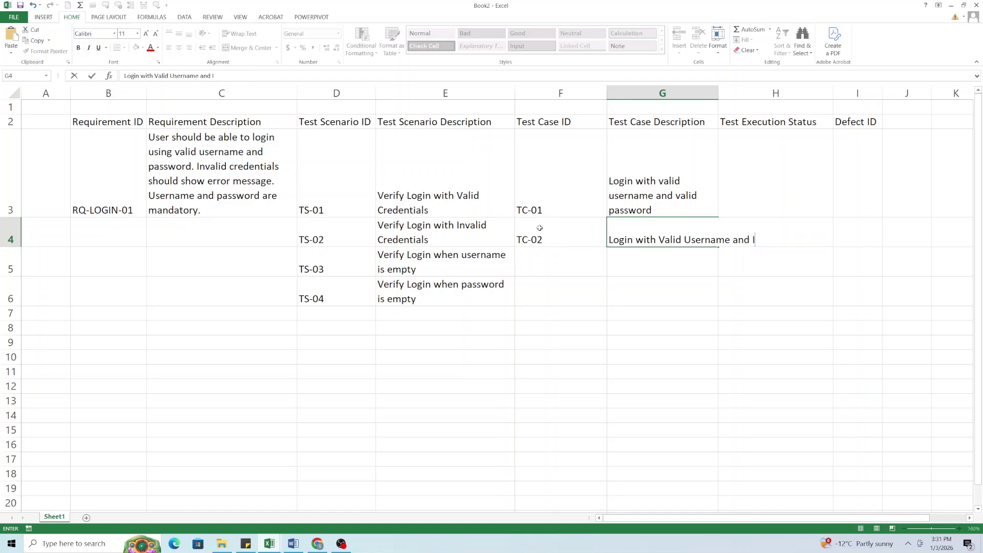
type("nvalid password")
key("Return")
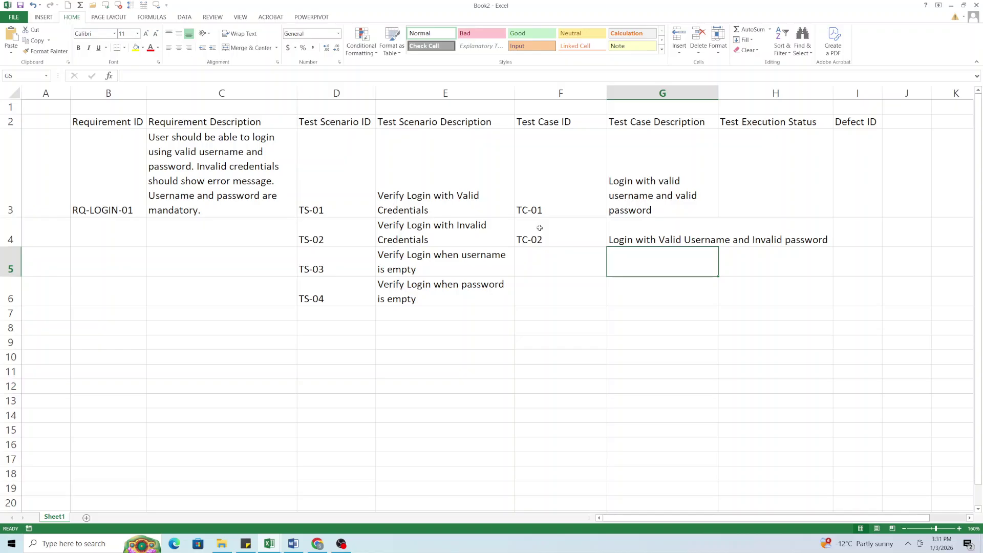
Insert a blank row at row 5, between scenarios TS-02 and TS-03.
left_click(466, 233)
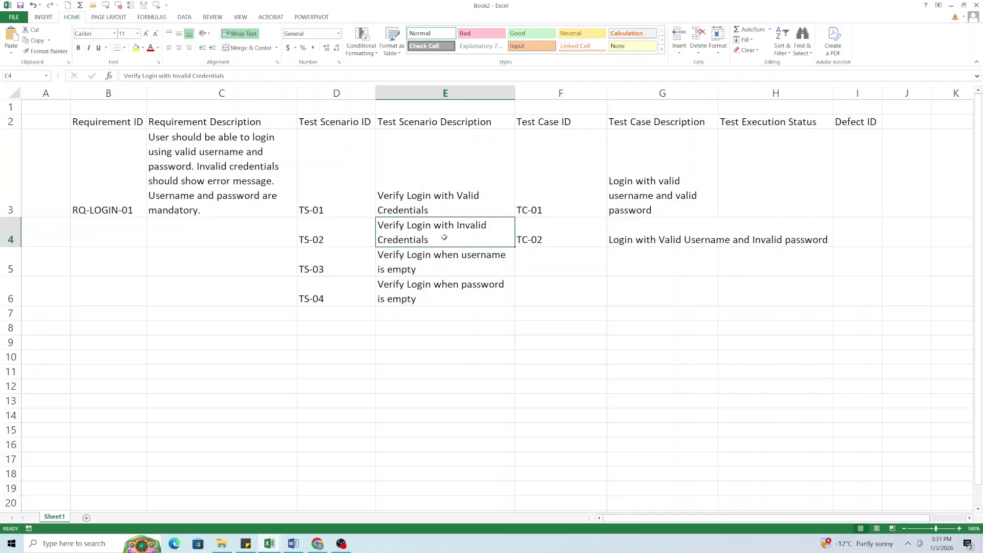
left_click(256, 265)
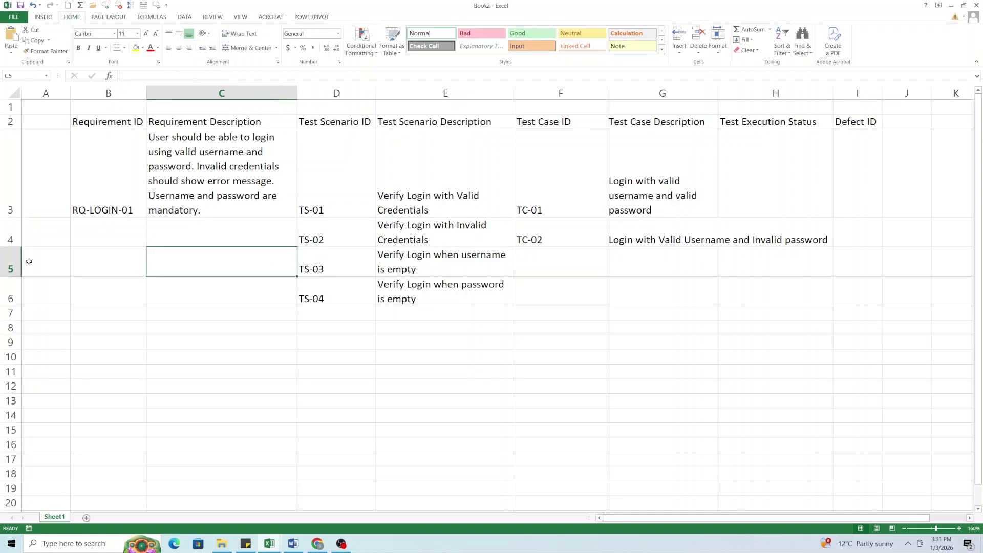
left_click(11, 261)
right_click(12, 261)
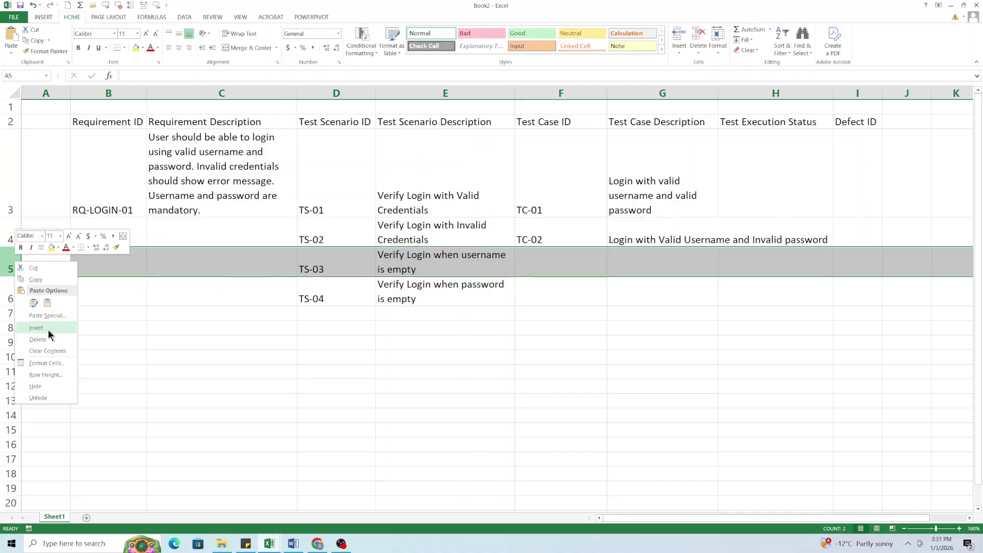
left_click(47, 328)
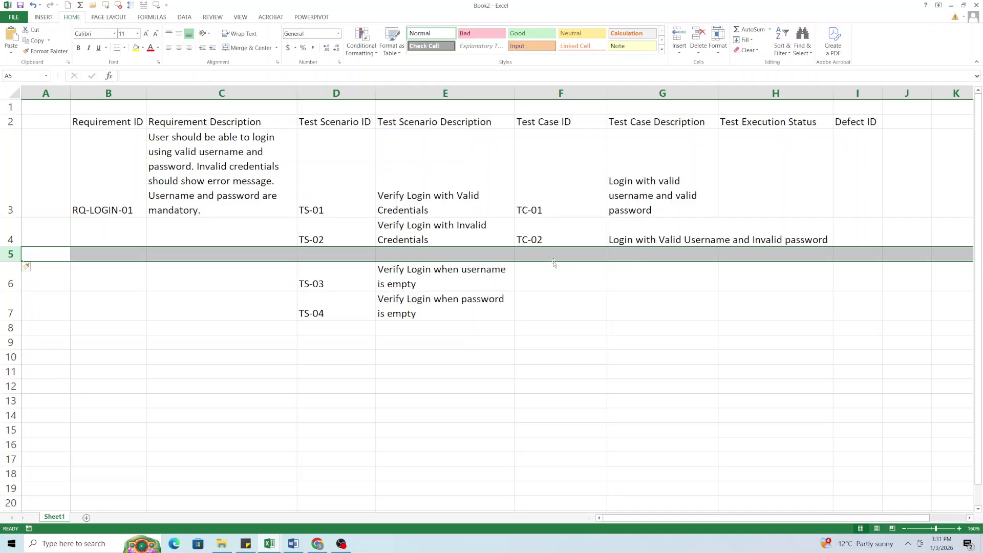
Add test case "TC-03" in cell F5 with the description "Login with Invalid usename and valid password" in G5.
left_click(556, 257)
type("TC")
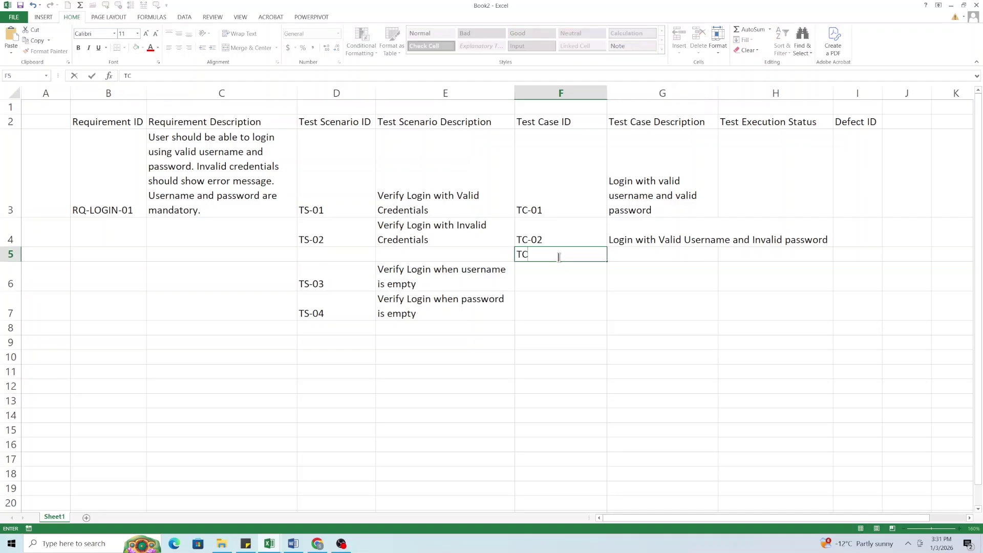
type("-03")
key("Tab")
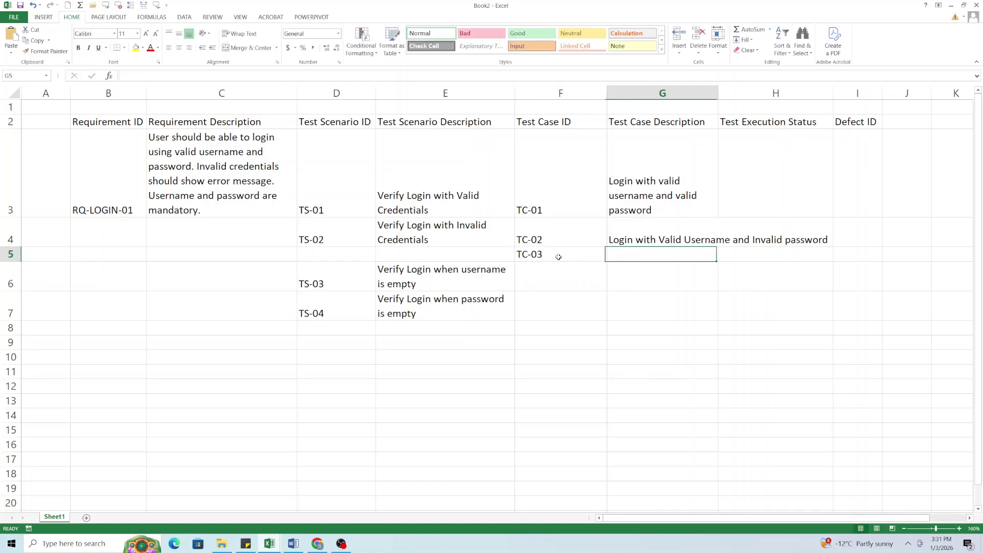
type("Login with")
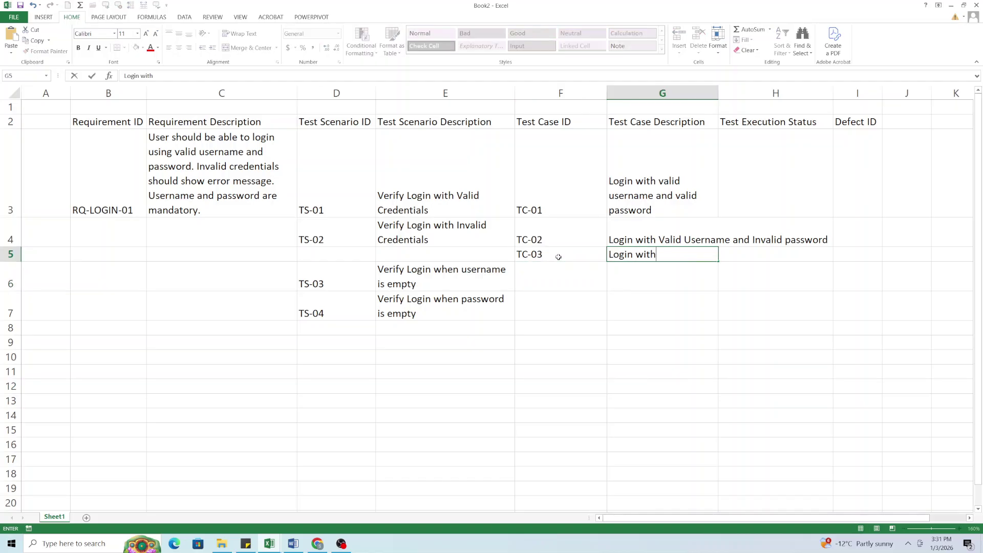
type(" Invalid usename")
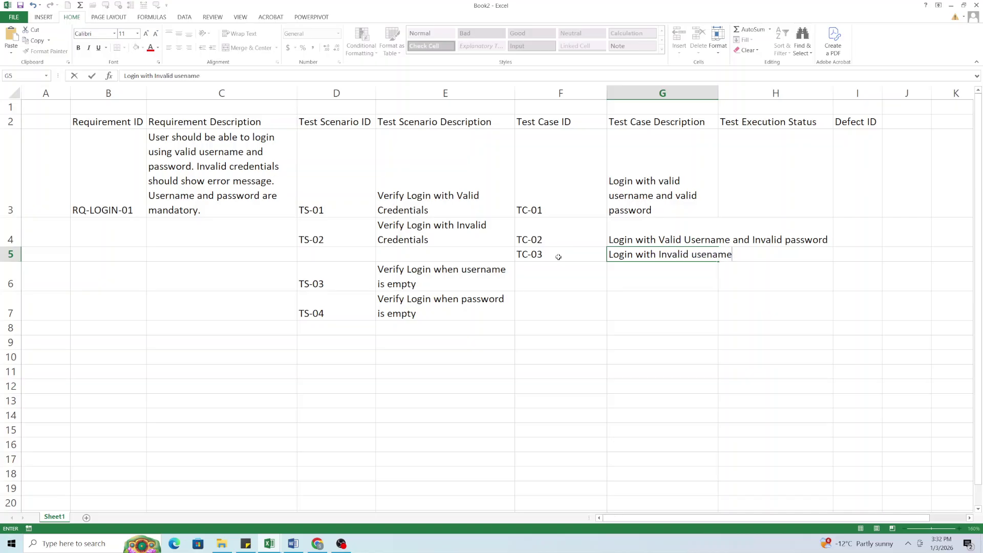
type(" and valid password")
key("Return")
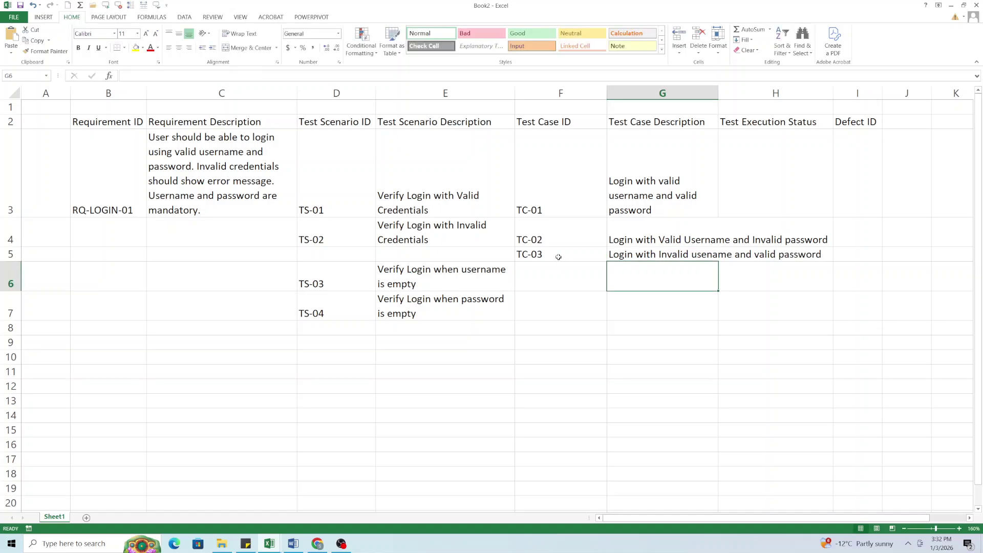
Insert another blank row at row 6, below test case TC-03.
left_click(15, 273)
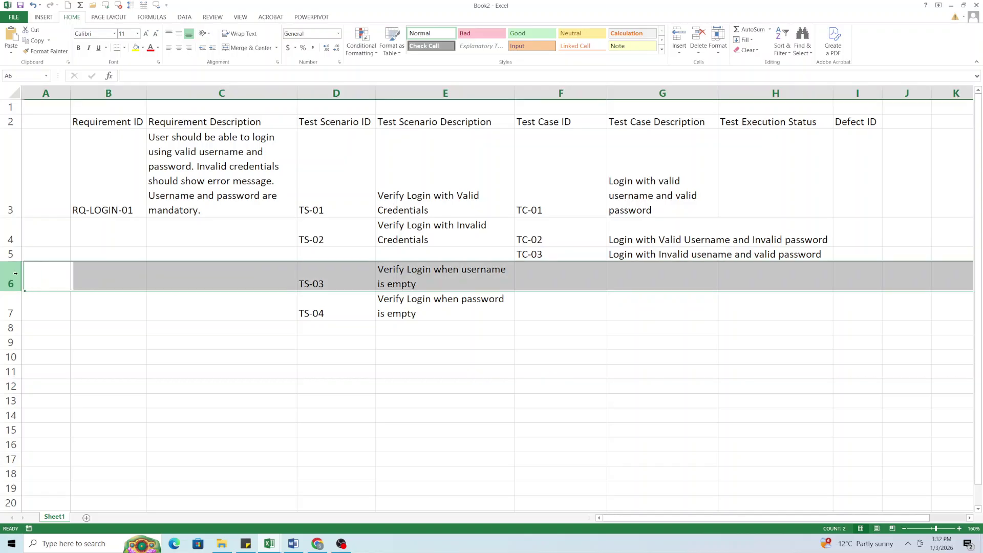
right_click(17, 275)
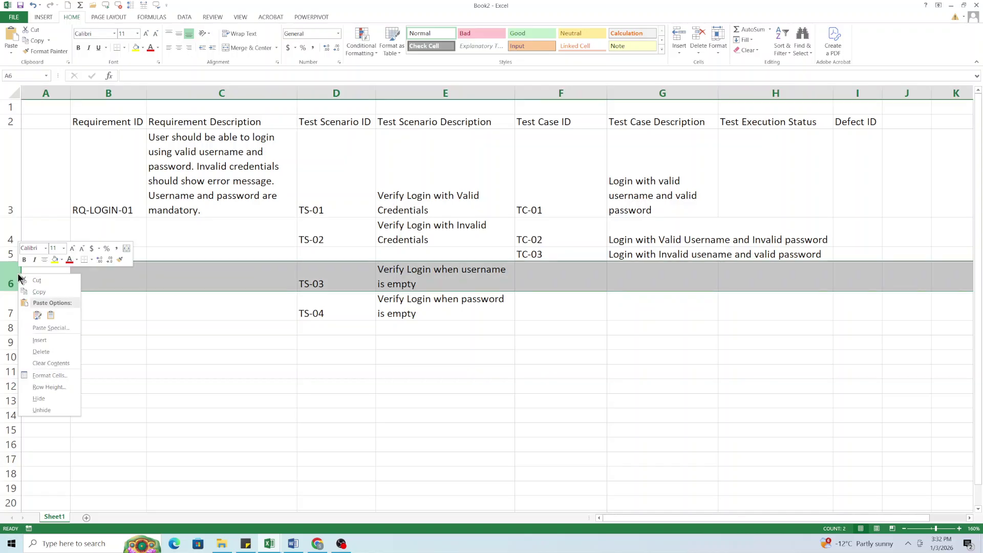
left_click(52, 338)
Add test case "TC-04" in cell F6 with the description "Login with Invalid username and invalid password" in G6.
left_click(535, 274)
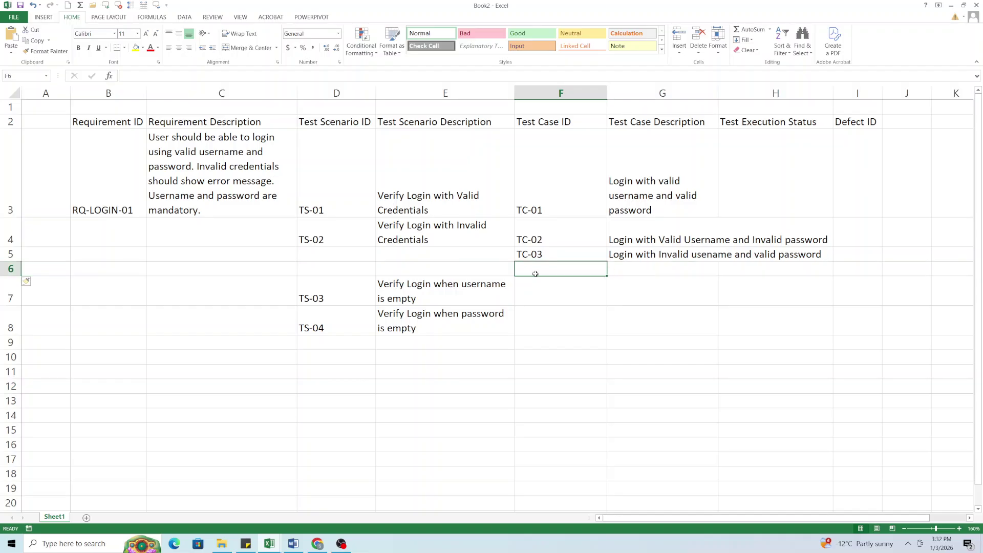
type("TC-04")
key("Return")
key("Up")
key("Right")
type("Login ")
type("with I")
type("nvak;")
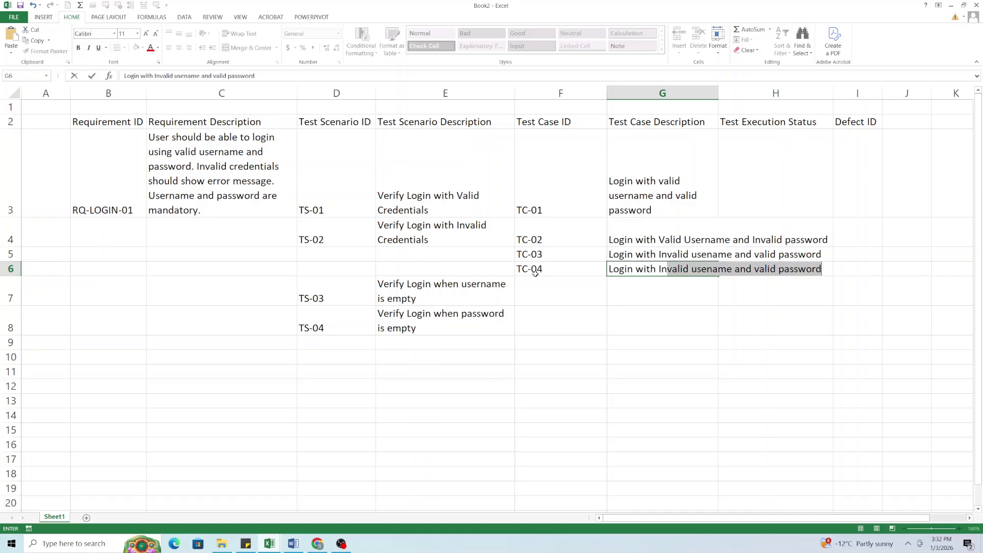
key("BackSpace")
key("BackSpace")
type("lid username and ")
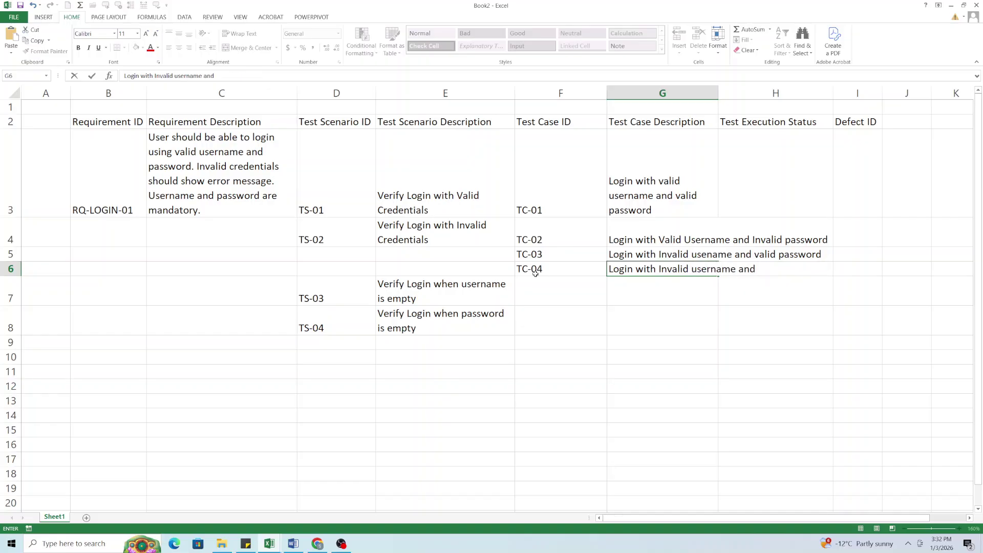
type("invalid password")
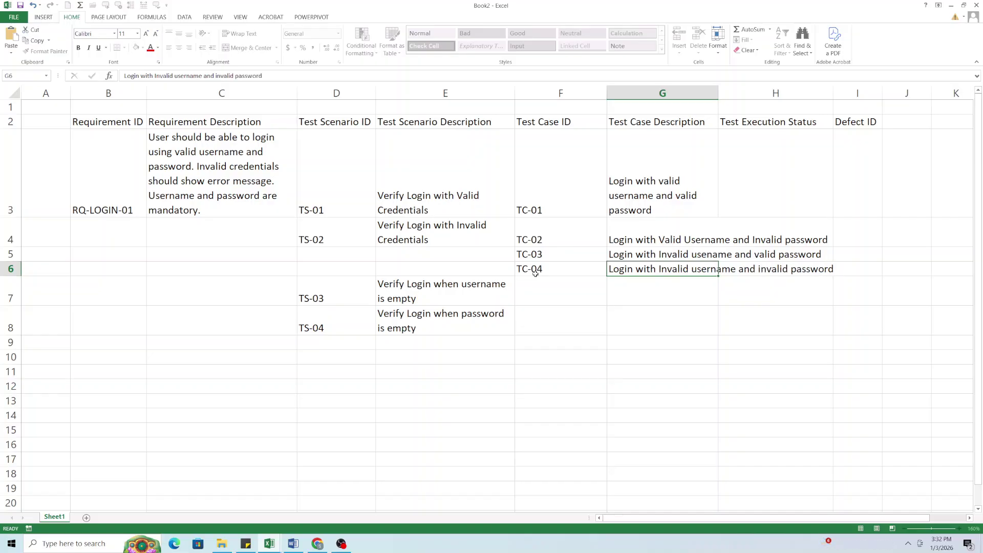
key("Return")
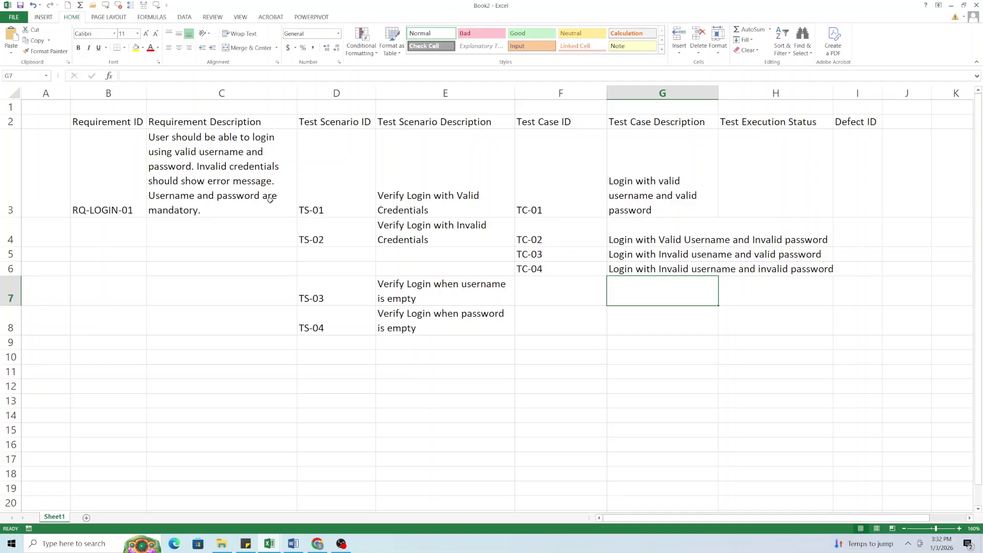
left_click(110, 189)
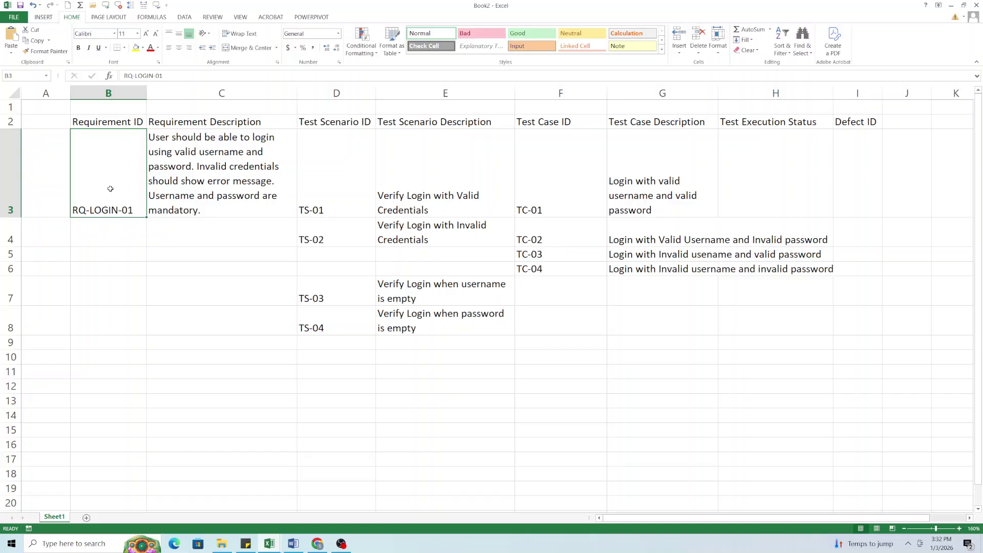
left_click_drag(352, 189, 368, 329)
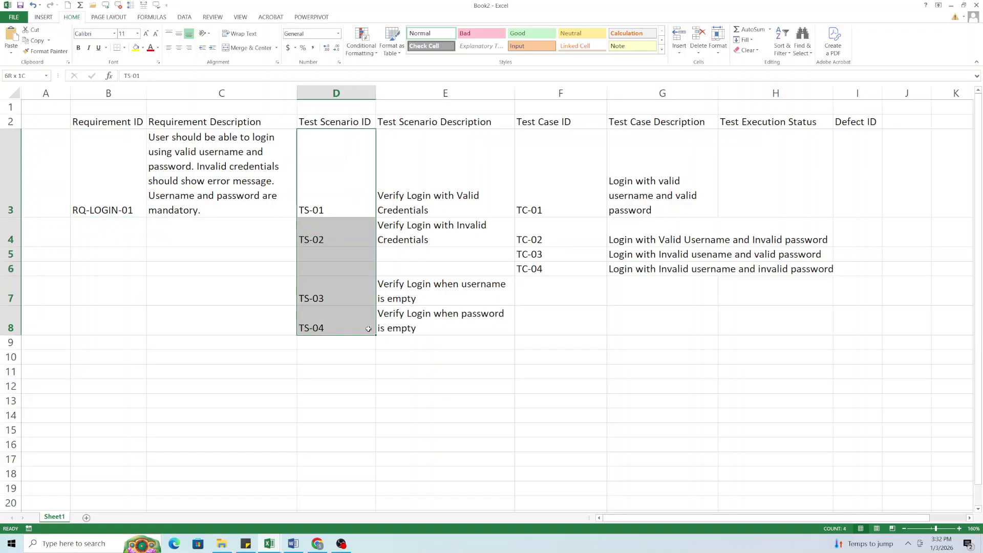
left_click(340, 207)
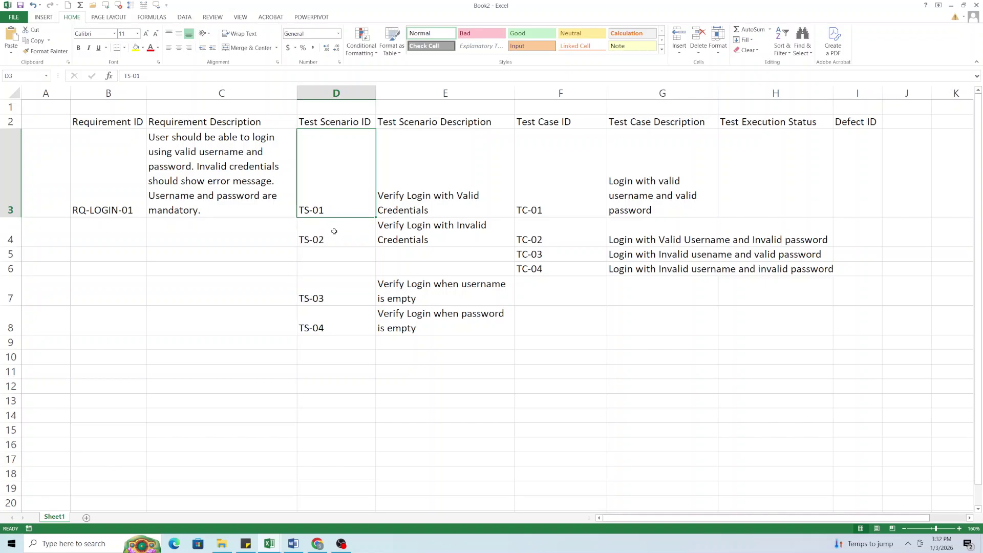
left_click_drag(334, 232, 579, 254)
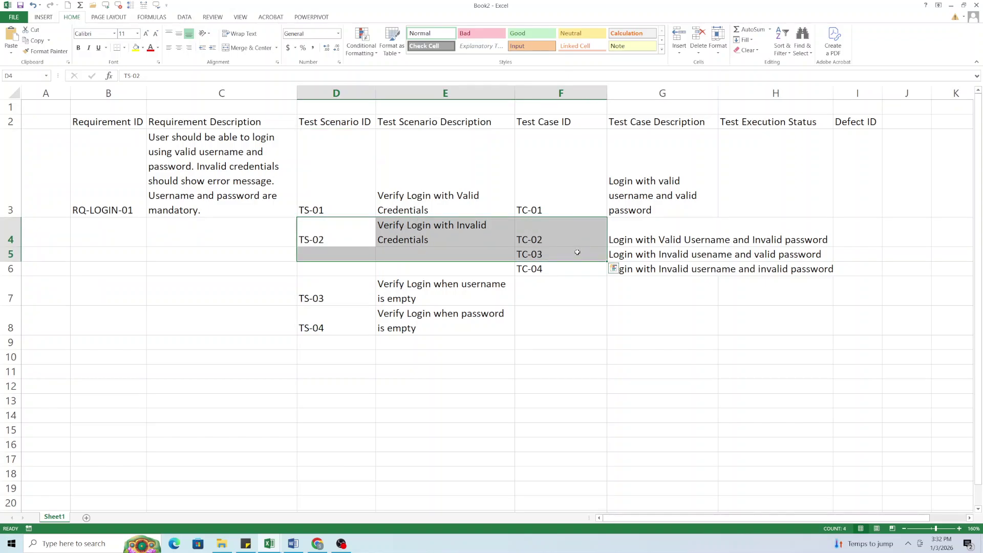
left_click(434, 296)
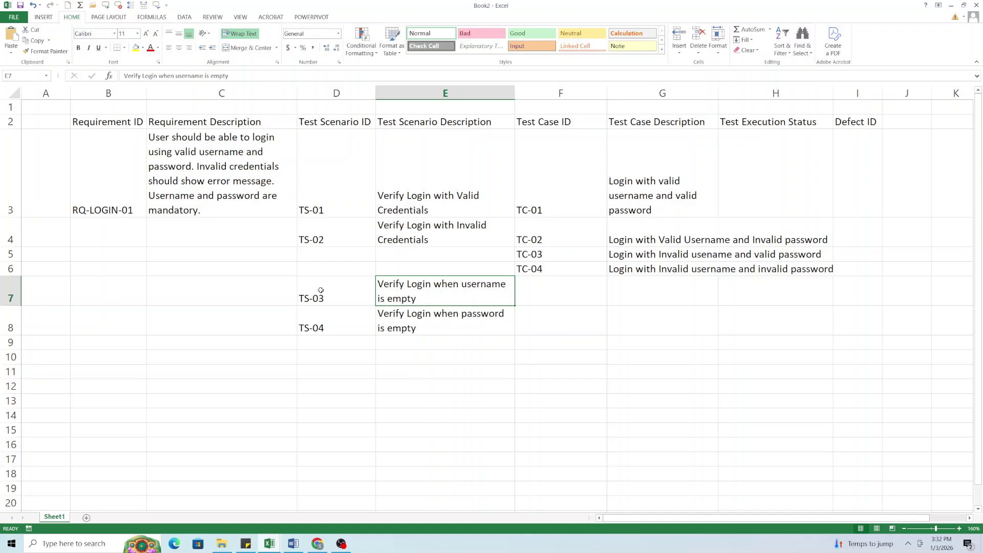
Add test case "TC-05" for scenario TS-03 in F7 with the description "Login with Empty Username" in G7.
left_click(547, 295)
type("TC")
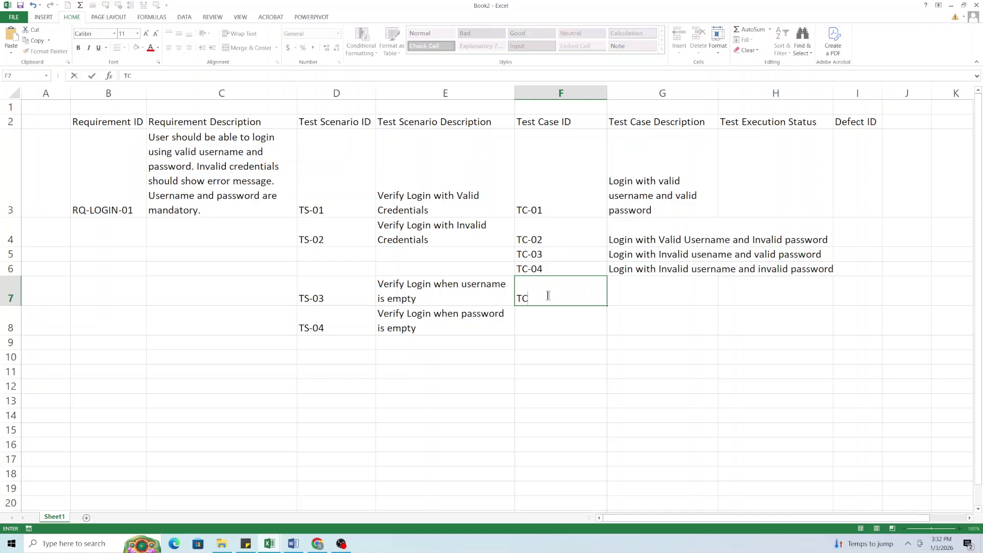
type("-05")
key("Return")
left_click(548, 295)
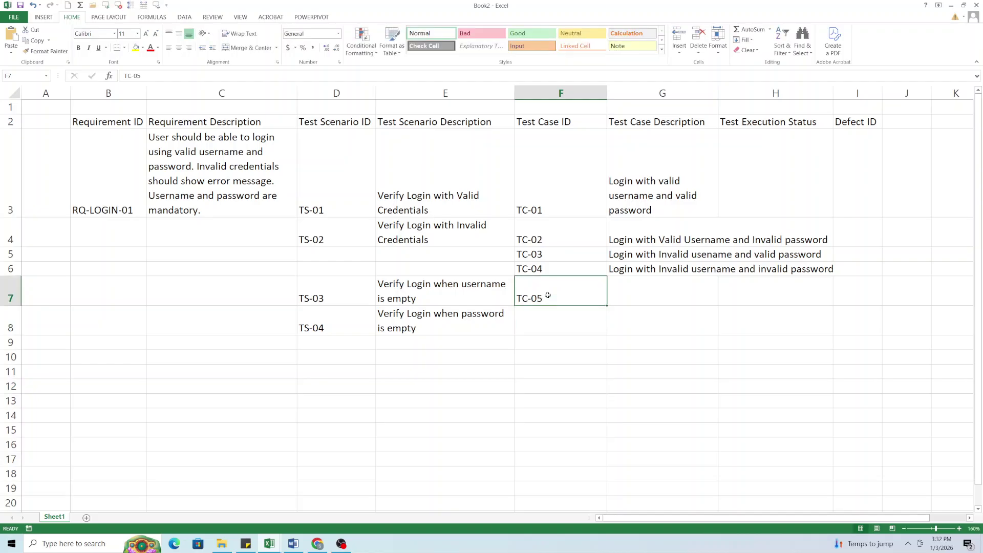
key("Tab")
type("Lo")
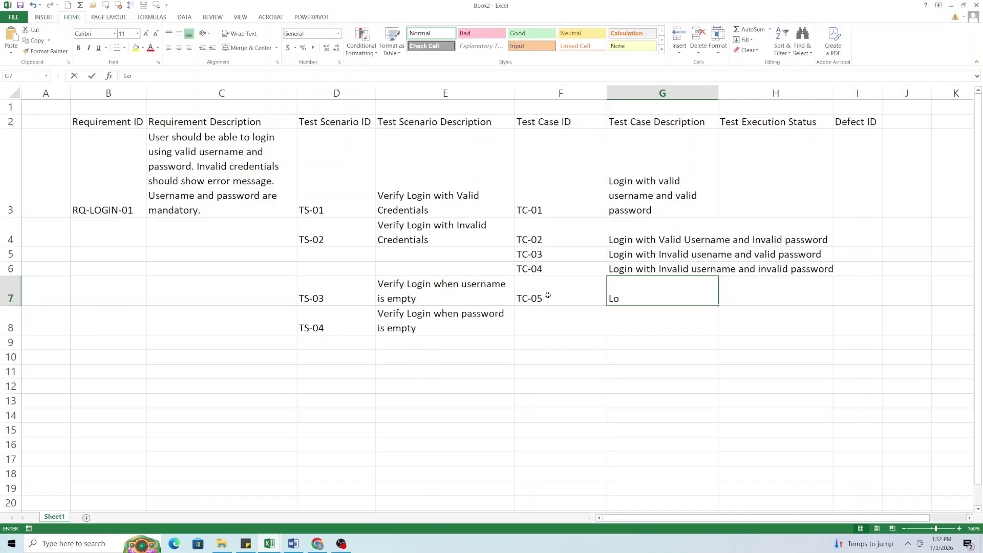
type("gin with Empy")
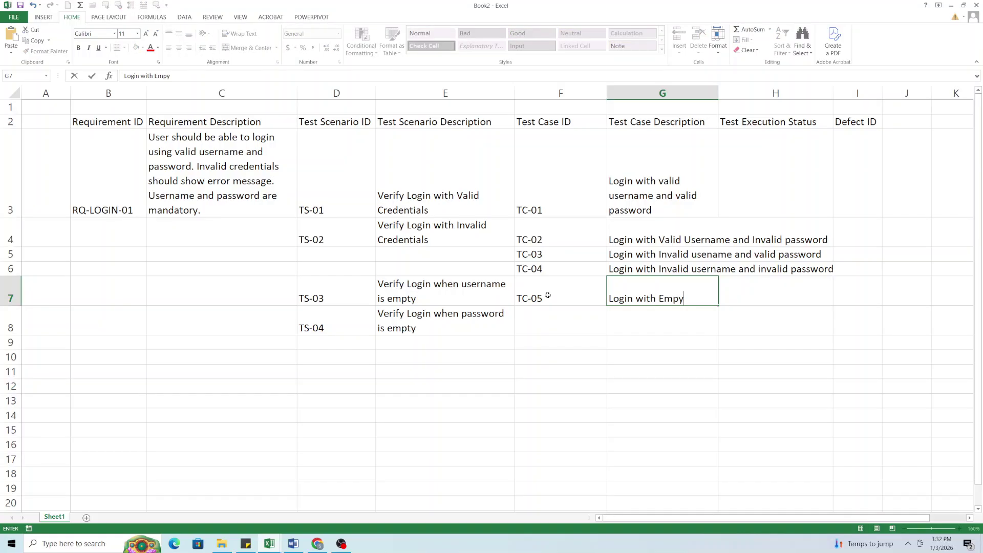
key("BackSpace")
type("ty Username")
key("Return")
Add test case "TC-06" for scenario TS-04 in F8 with the description "Login with Empty password" in G8.
key("Left")
type("T")
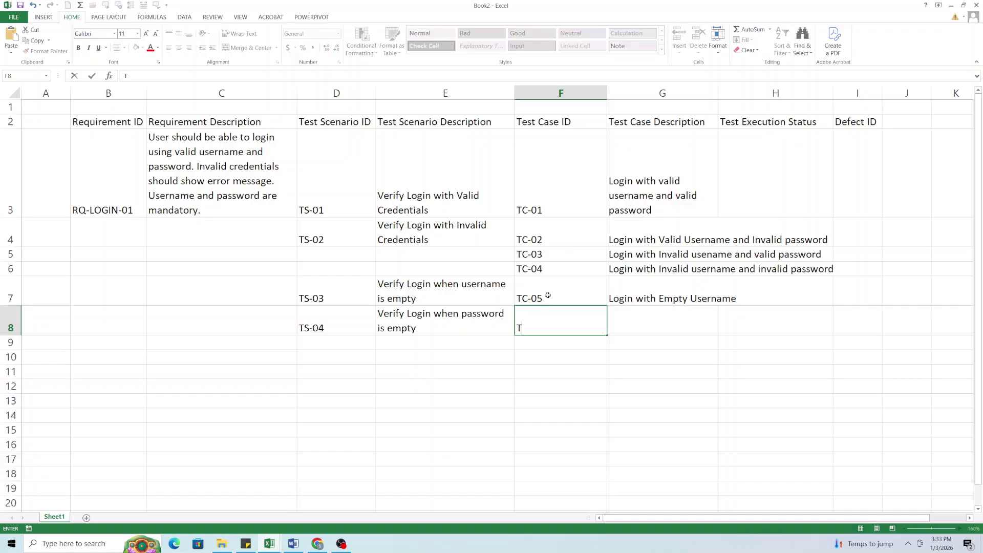
type("C-06")
key("Return")
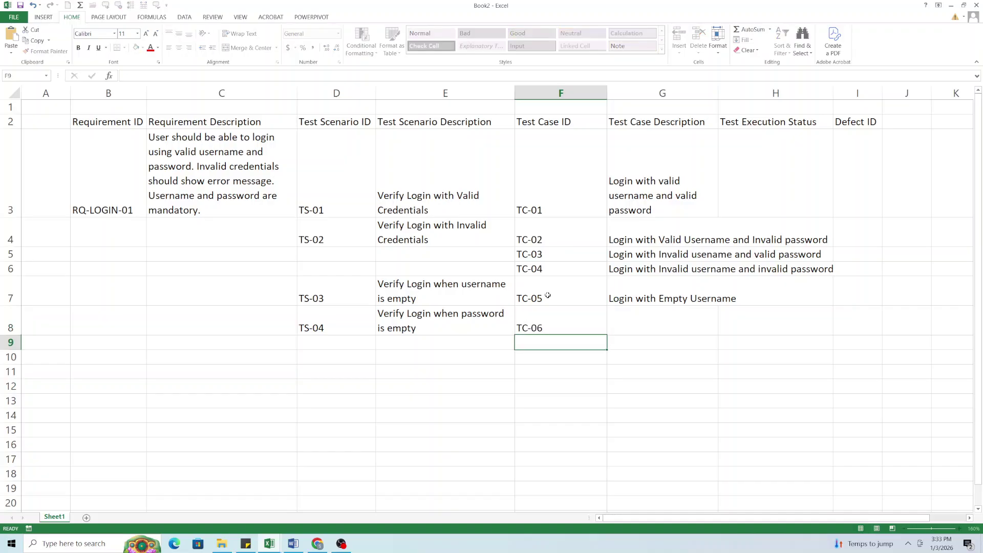
key("Up")
key("Right")
type("Login")
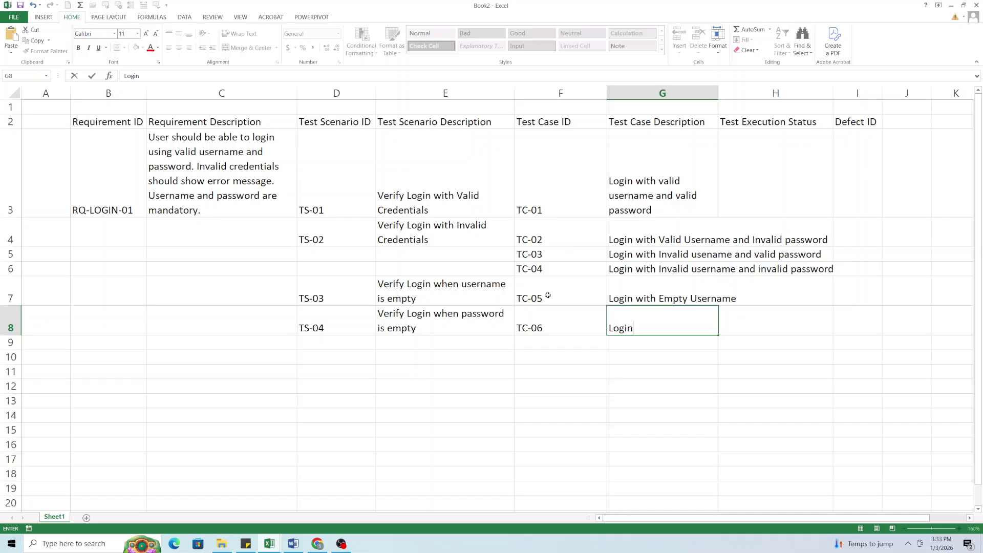
type(" with Empty ")
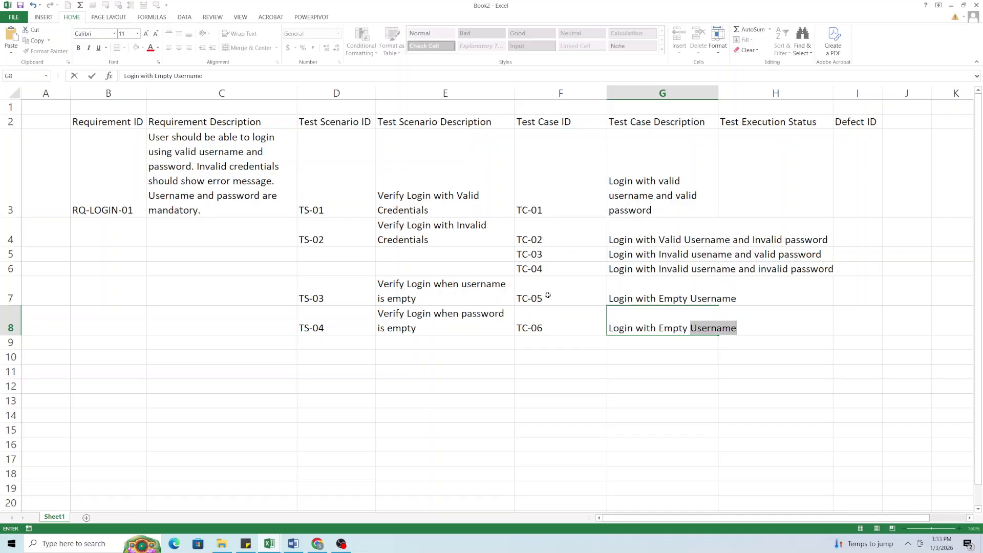
type("password")
key("Return")
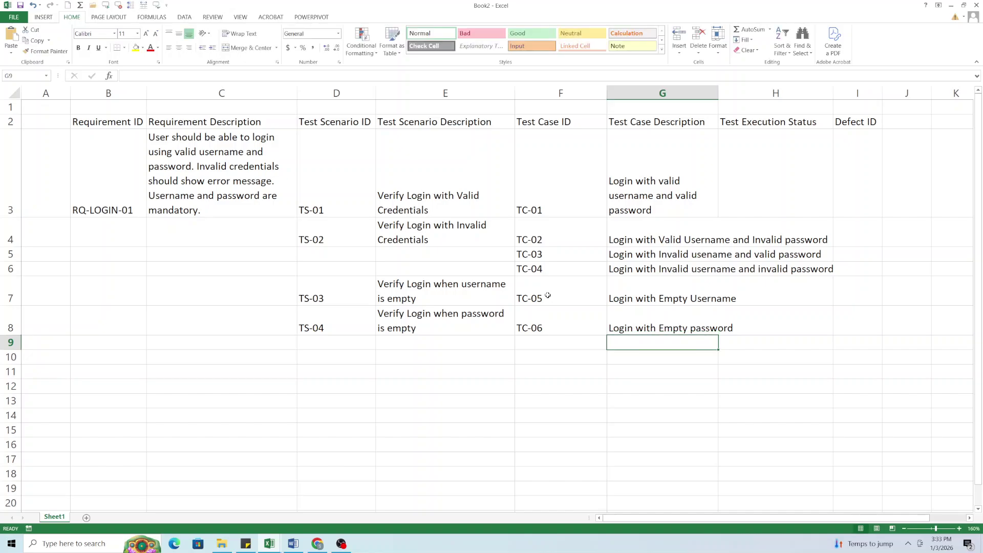
Widen the Test Case Description column slightly so its descriptions have more room.
key("alt+Tab")
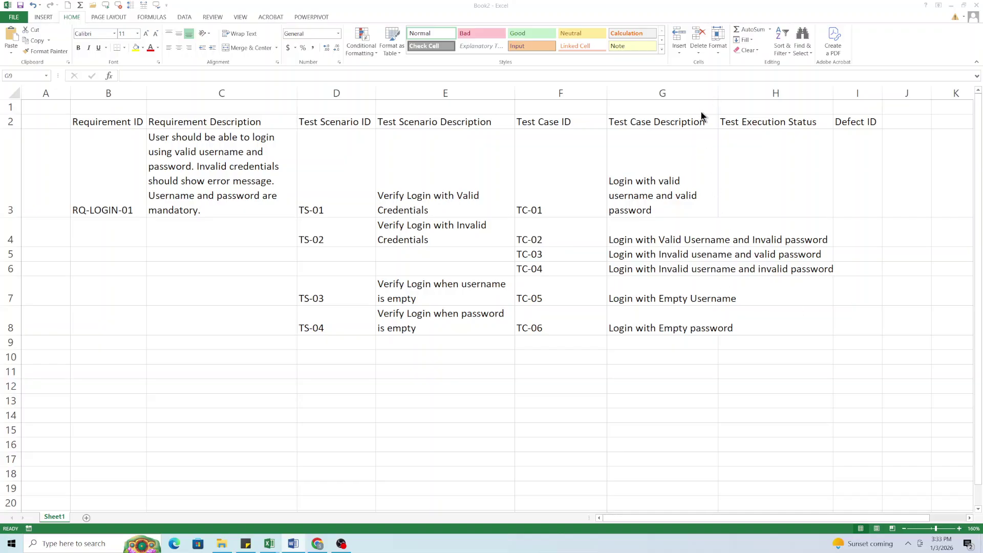
left_click(670, 160)
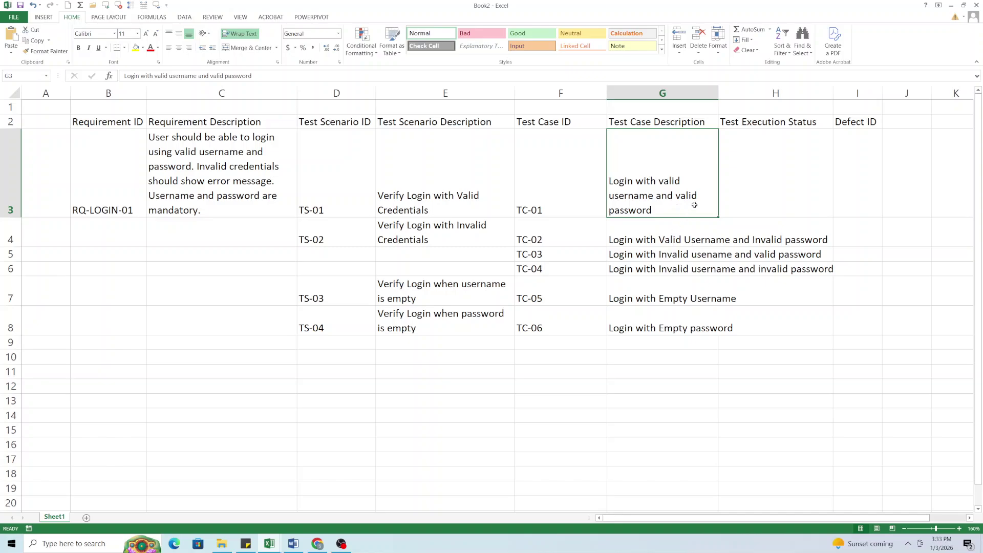
left_click_drag(718, 93, 747, 92)
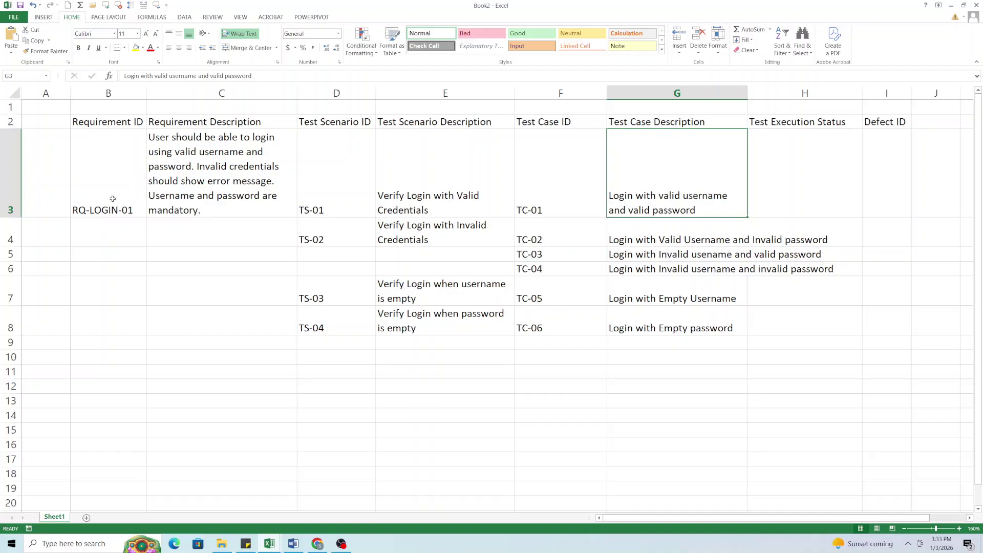
Merge and center the requirement ID cells B3:B8 and align the text vertically to the middle.
left_click(107, 184)
left_click_drag(110, 177, 124, 320)
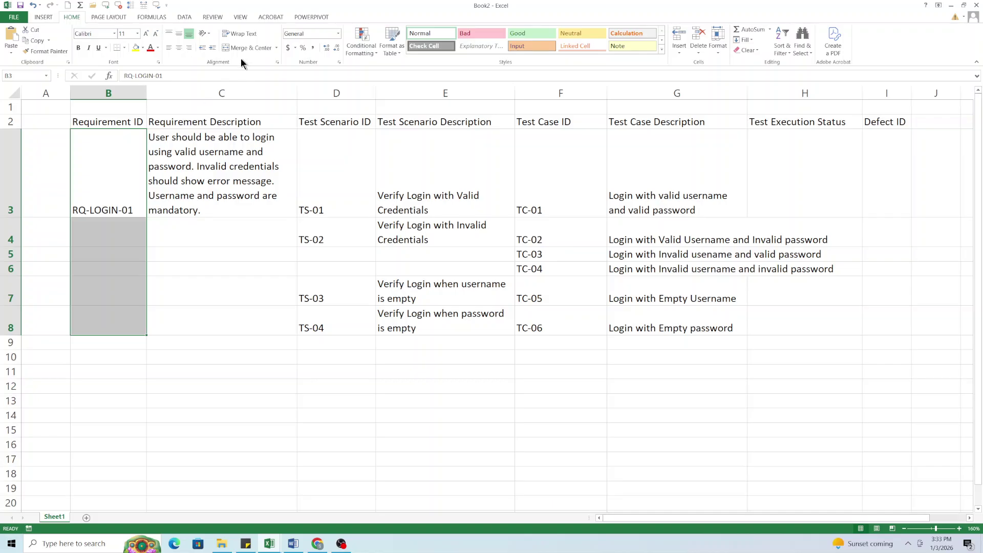
left_click(251, 46)
left_click(170, 33)
left_click(173, 32)
left_click(179, 34)
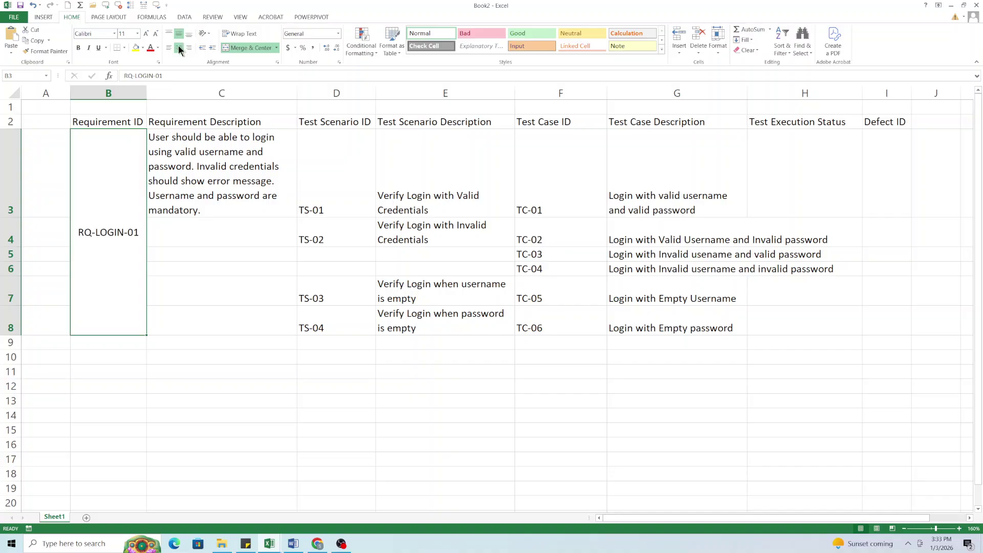
Merge and center the requirement description cells C3:C8 with middle vertical alignment.
left_click_drag(194, 187, 231, 323)
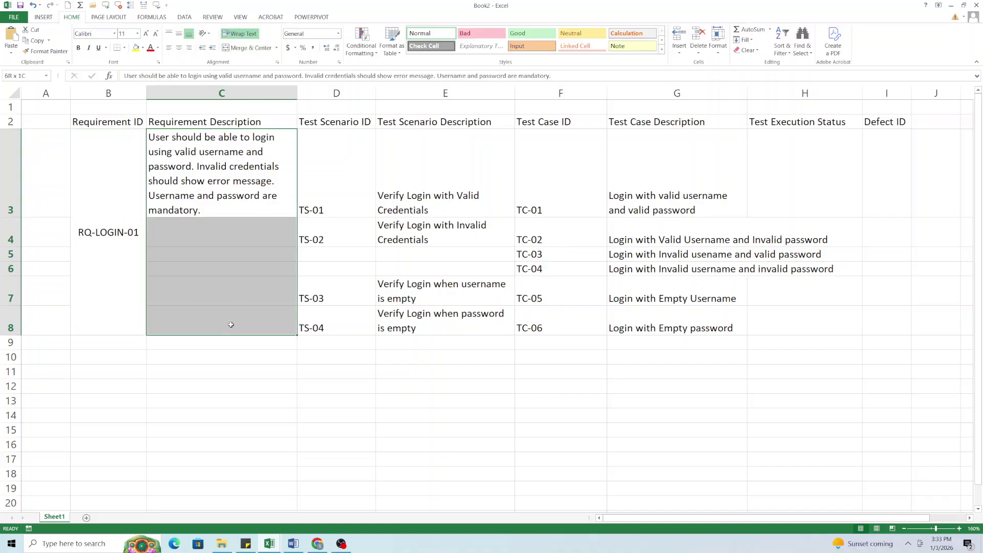
left_click(250, 47)
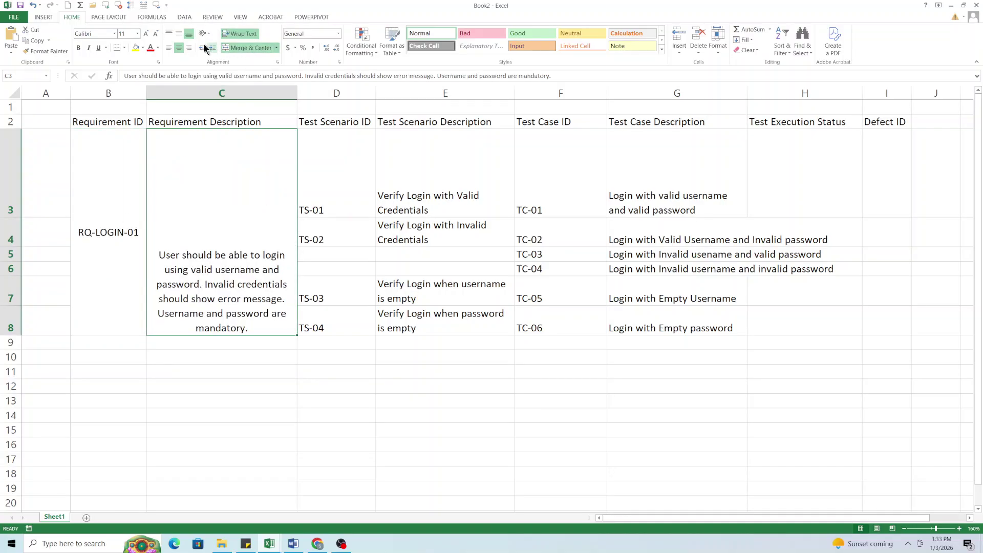
left_click(179, 34)
Examine how requirement RQ-LOGIN-01 maps to scenarios TS-01 and TS-02 and their test cases.
left_click(120, 219)
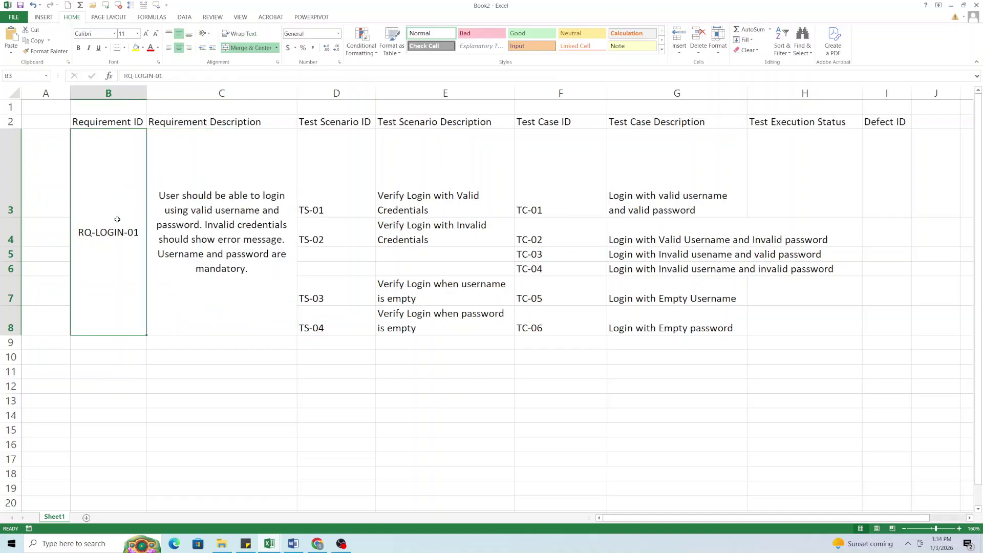
left_click(214, 220)
left_click(359, 195)
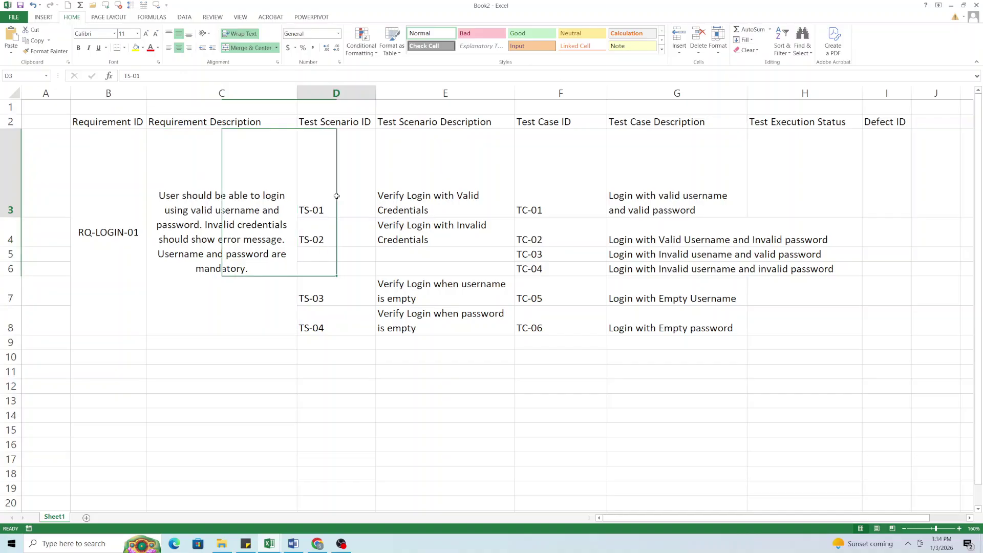
left_click(117, 198)
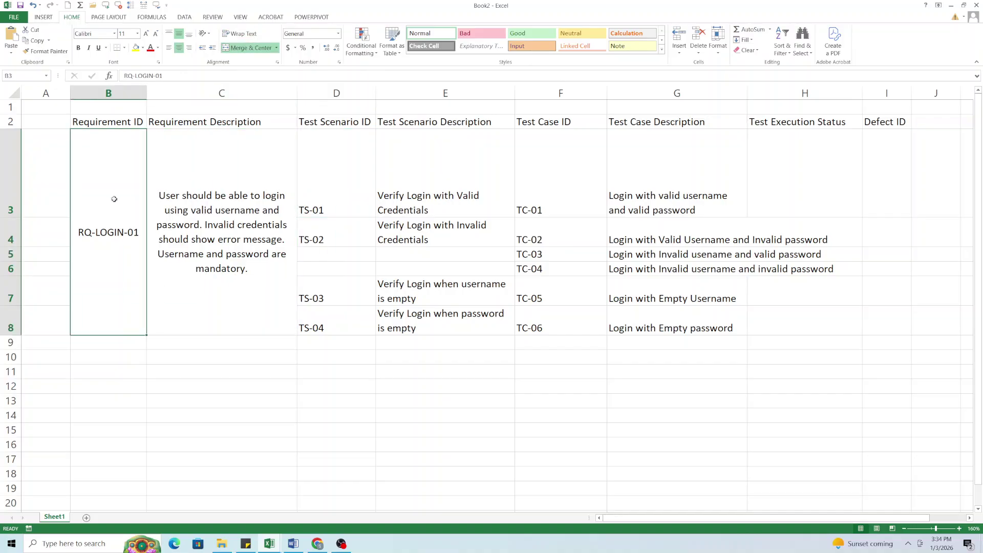
left_click_drag(314, 195, 550, 201)
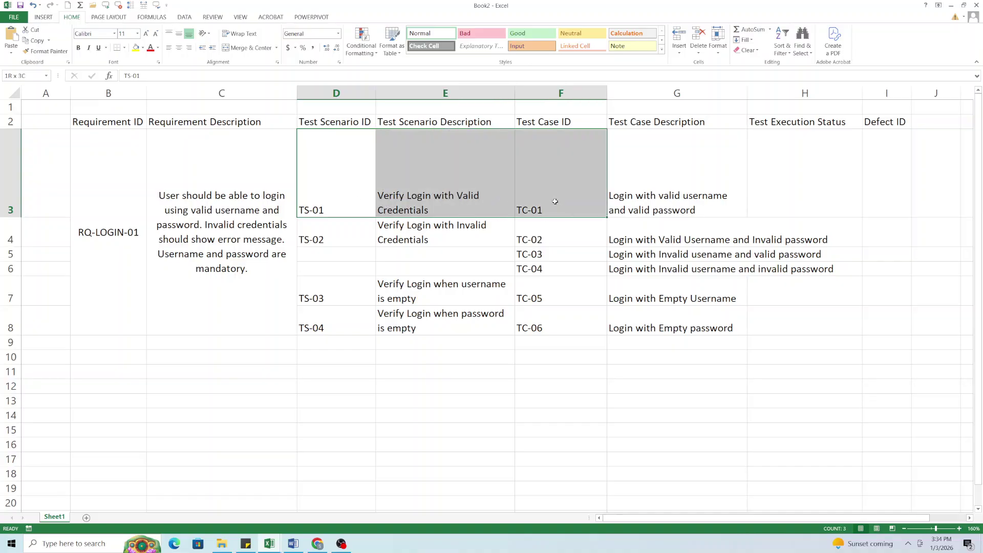
left_click(334, 232)
left_click_drag(334, 232, 446, 234)
left_click(462, 231)
left_click_drag(548, 240, 574, 266)
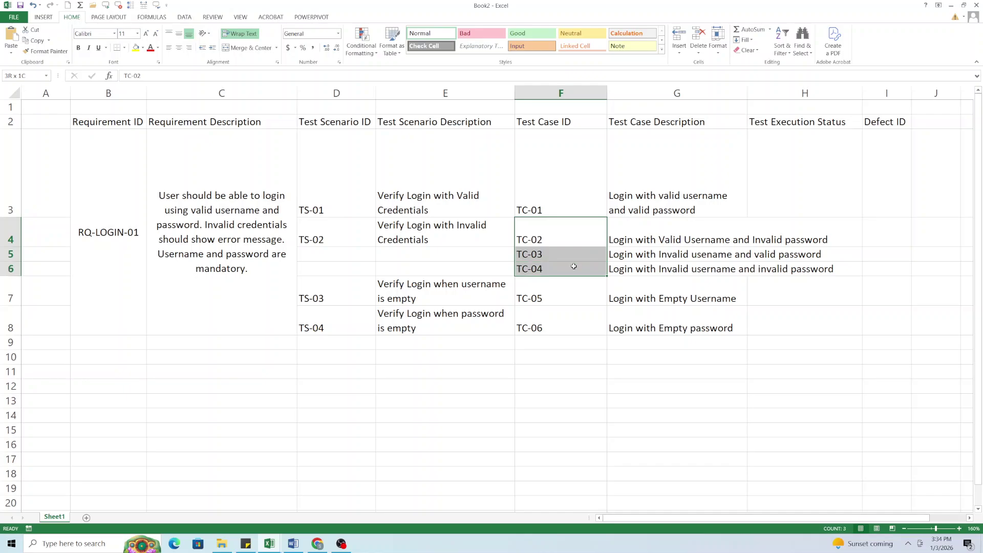
Merge and center the TS-02 scenario ID cells D4:D6 and description cells E4:E6, each with middle vertical alignment.
left_click_drag(320, 239, 352, 267)
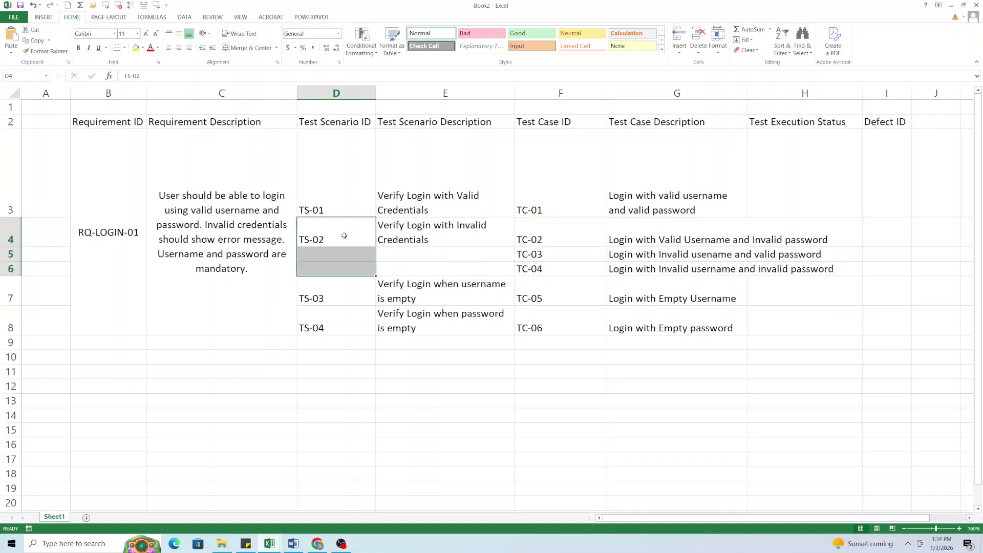
left_click(257, 50)
left_click(179, 35)
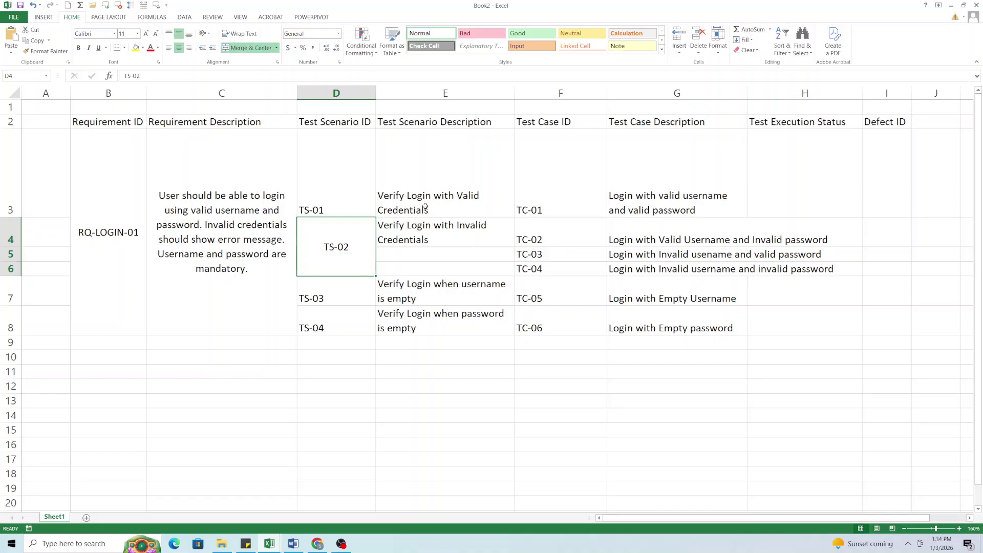
left_click_drag(445, 240, 447, 267)
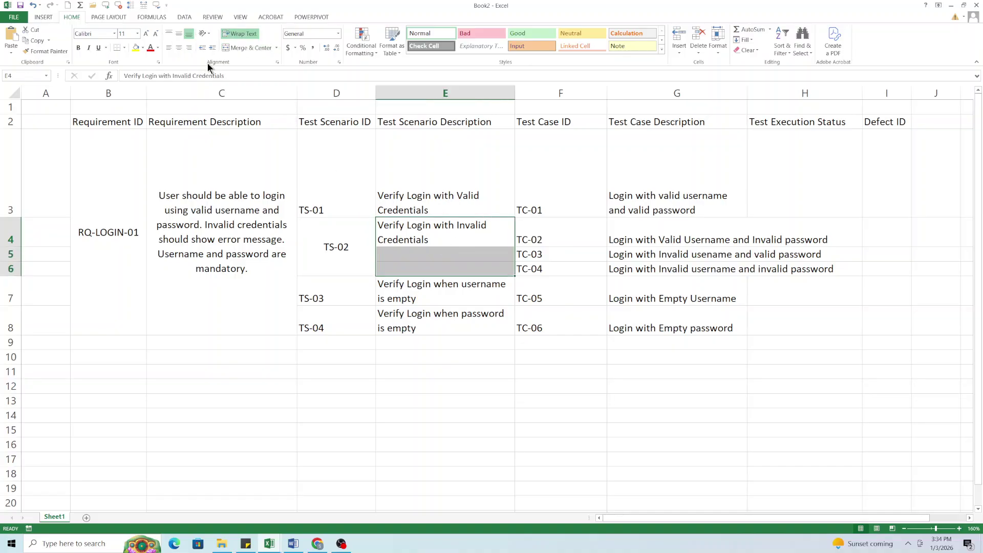
left_click(242, 45)
left_click(179, 34)
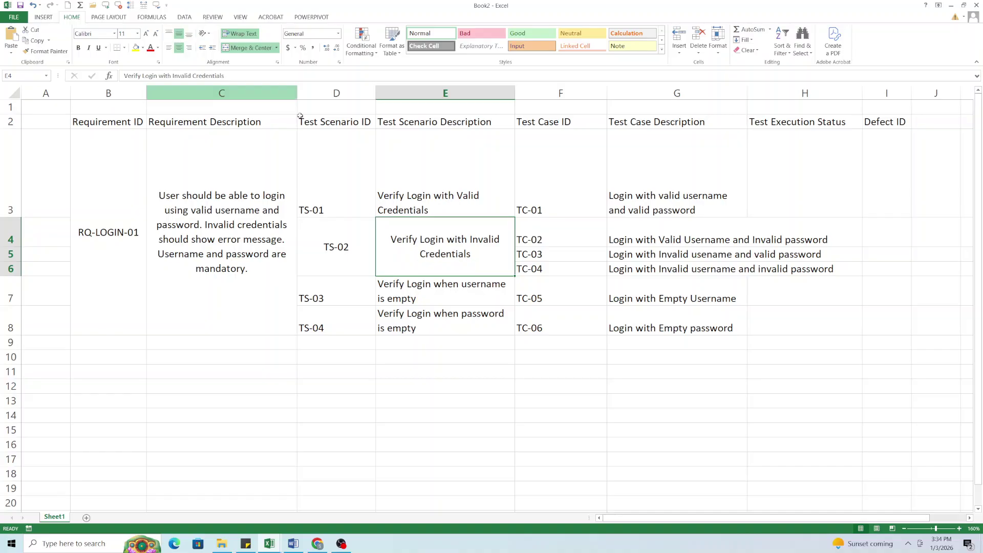
left_click(552, 243)
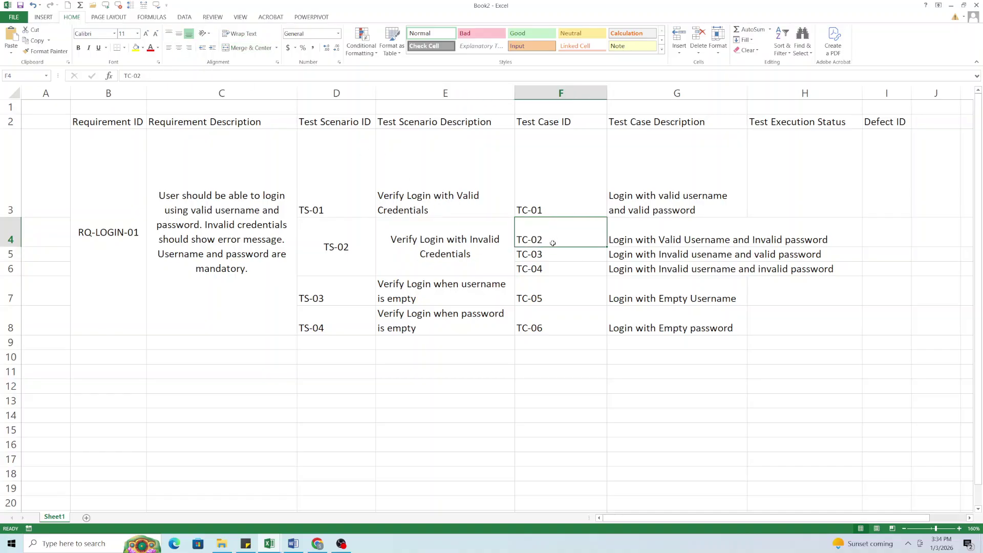
left_click(126, 240)
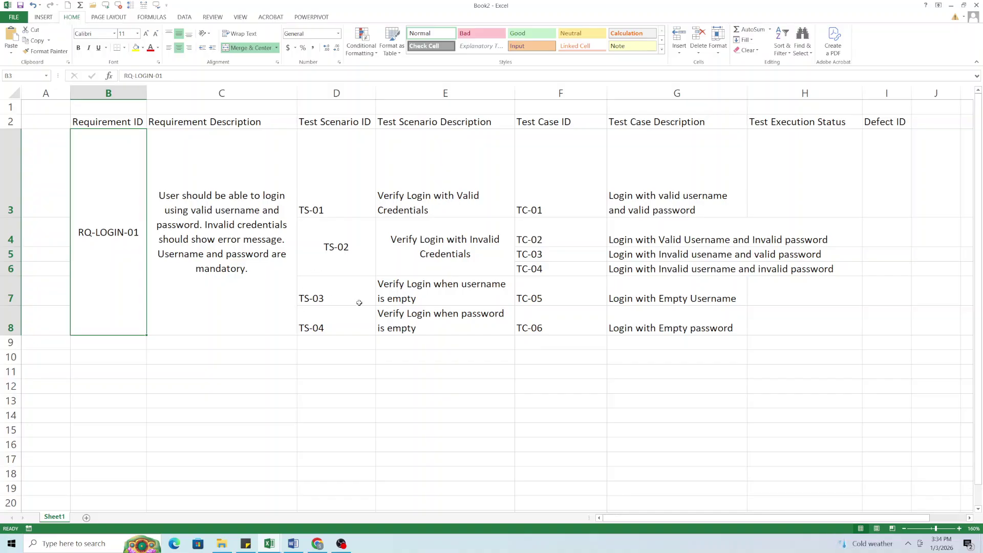
left_click_drag(344, 297, 640, 301)
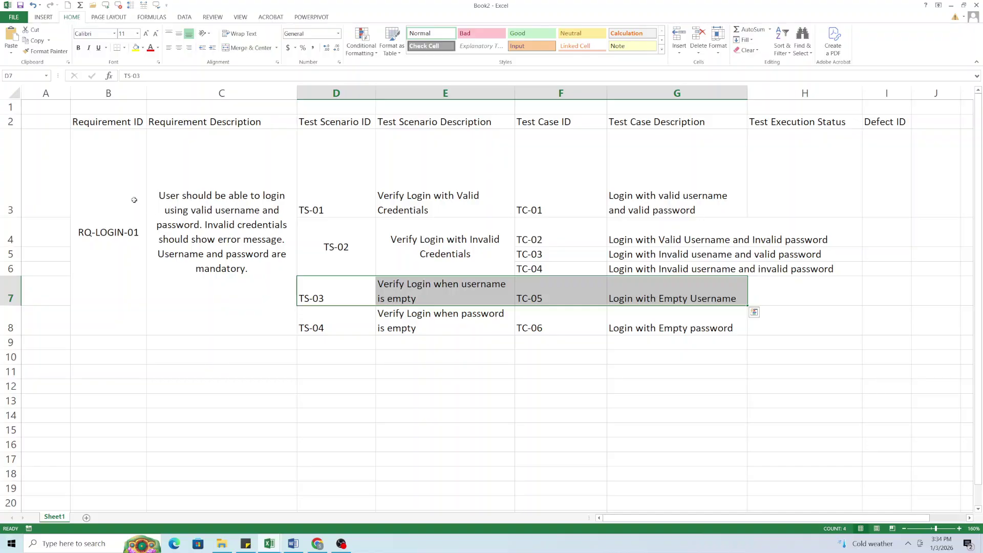
Add borders around all cells of the matrix B2:I8 and wrap the text of the test case descriptions in G3:G8.
left_click_drag(108, 122, 879, 285)
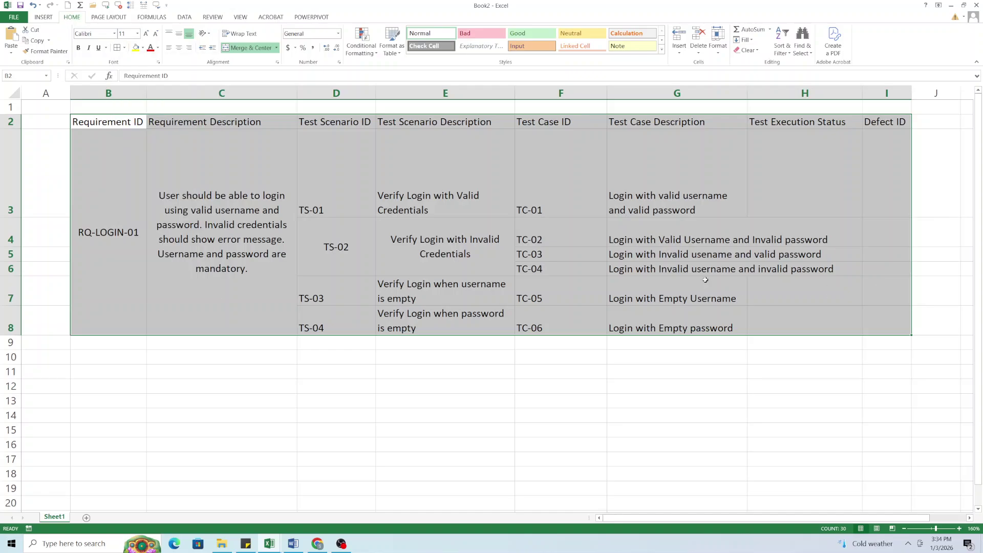
left_click(670, 163)
left_click_drag(650, 172, 671, 328)
left_click(243, 33)
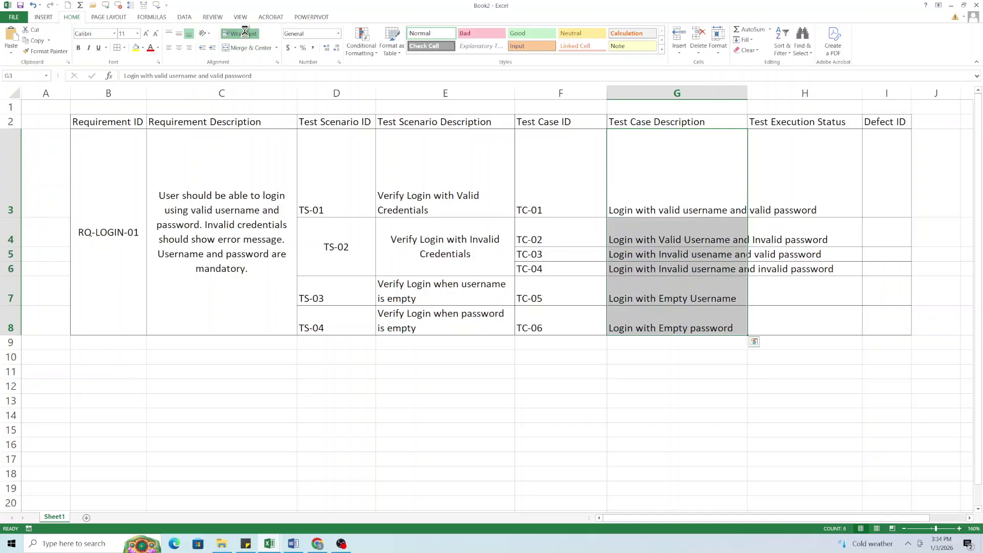
left_click(243, 33)
Center the test scenario IDs in cells D3:D8 horizontally.
left_click(350, 219)
left_click_drag(335, 142, 347, 356)
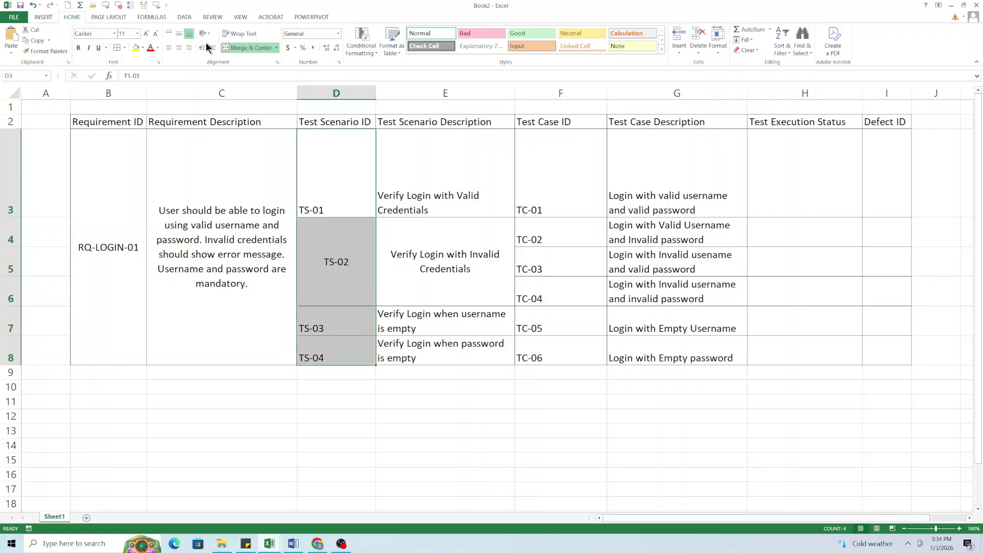
left_click(177, 35)
left_click(177, 49)
Examine how requirement RQ-LOGIN-01 maps to scenarios TS-01 through TS-04 and their test cases TC-01 through TC-06.
left_click(463, 179)
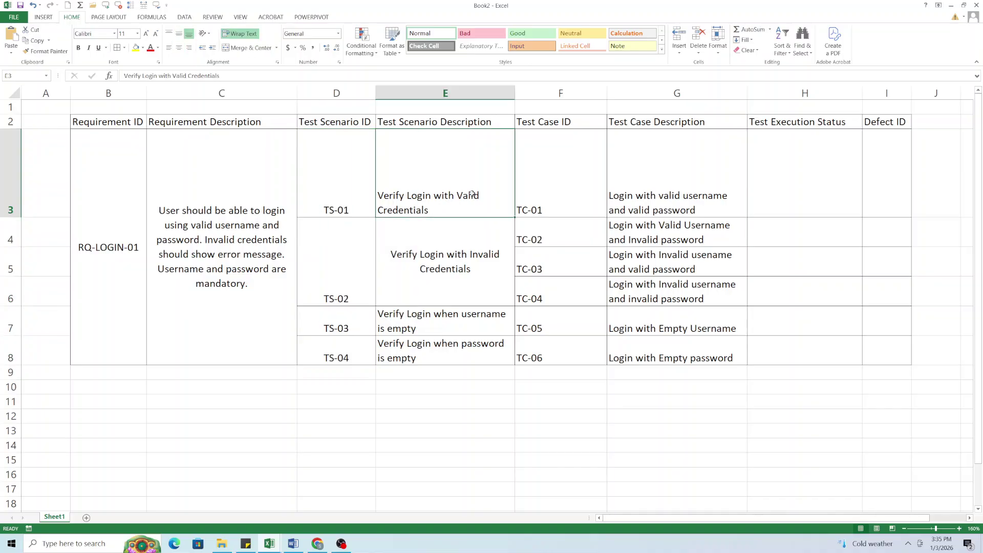
left_click(471, 263)
left_click(121, 260)
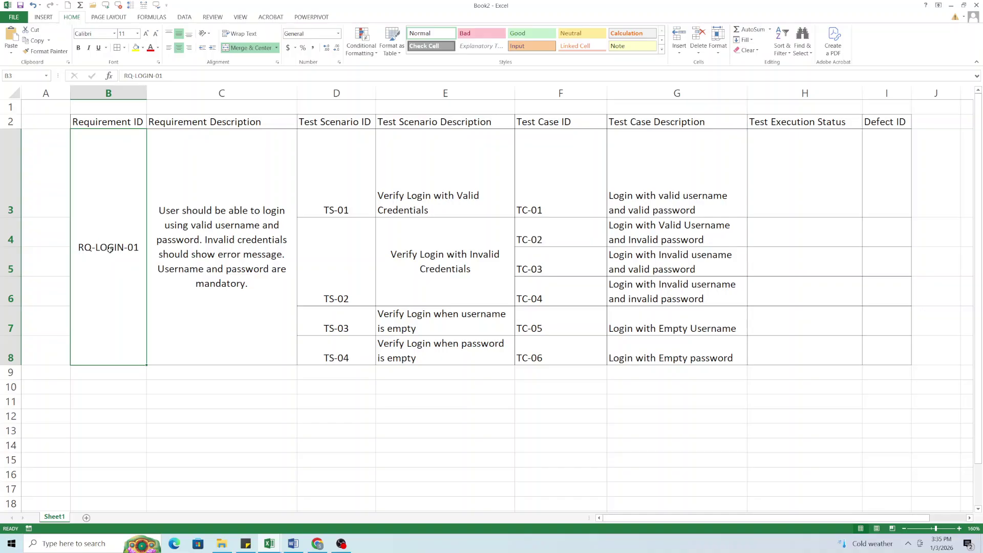
left_click_drag(305, 206, 666, 199)
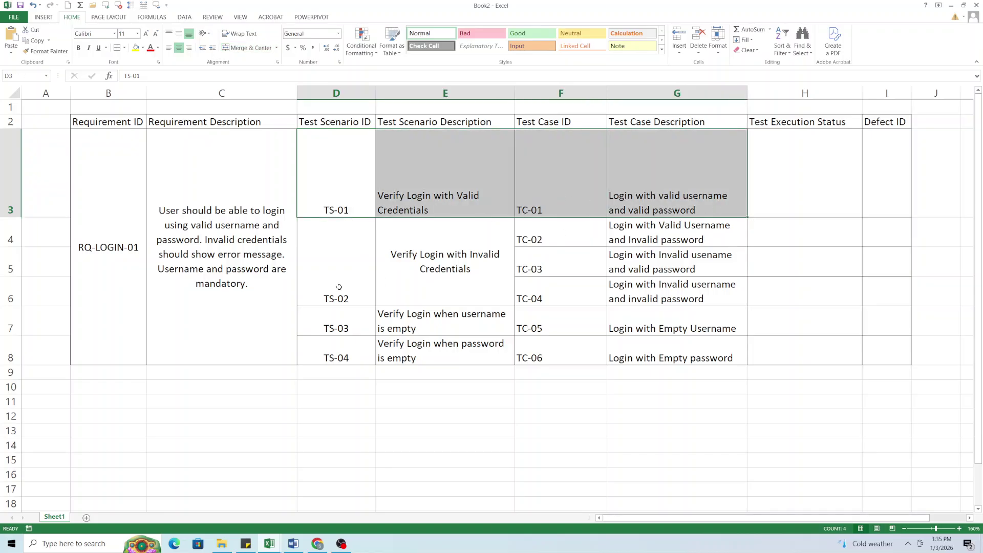
left_click(336, 280)
left_click_drag(331, 270, 644, 279)
left_click_drag(346, 319, 730, 337)
left_click_drag(343, 351, 677, 366)
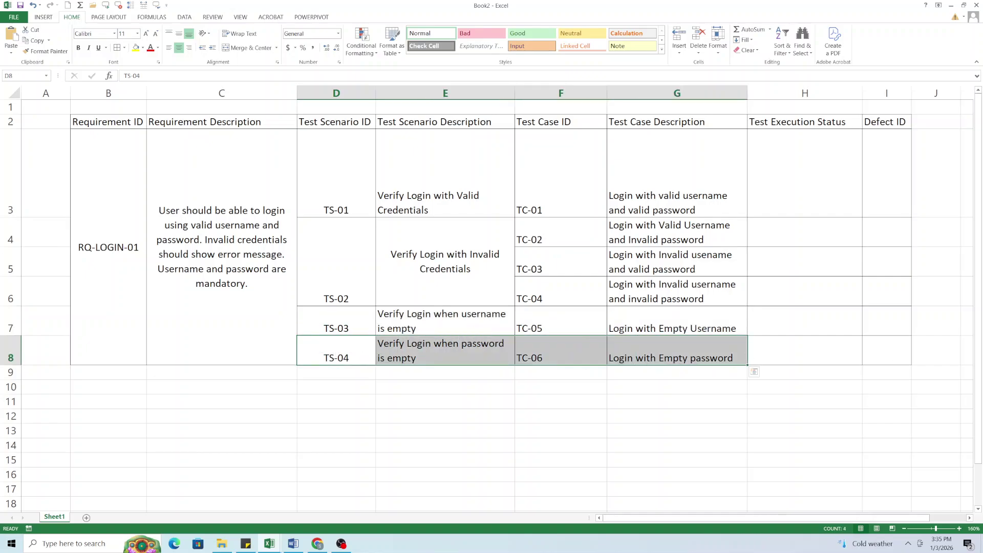
key("alt+Tab")
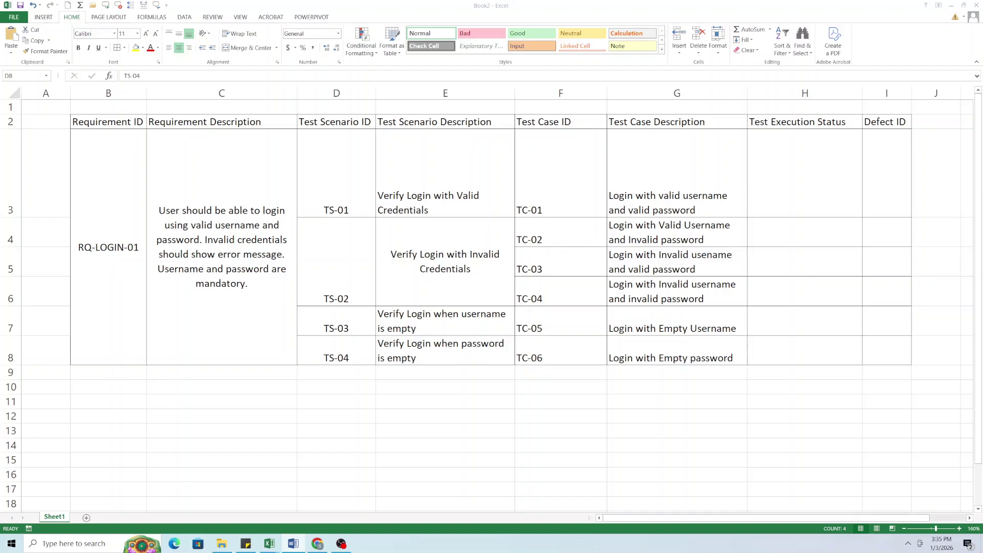
left_click(460, 252)
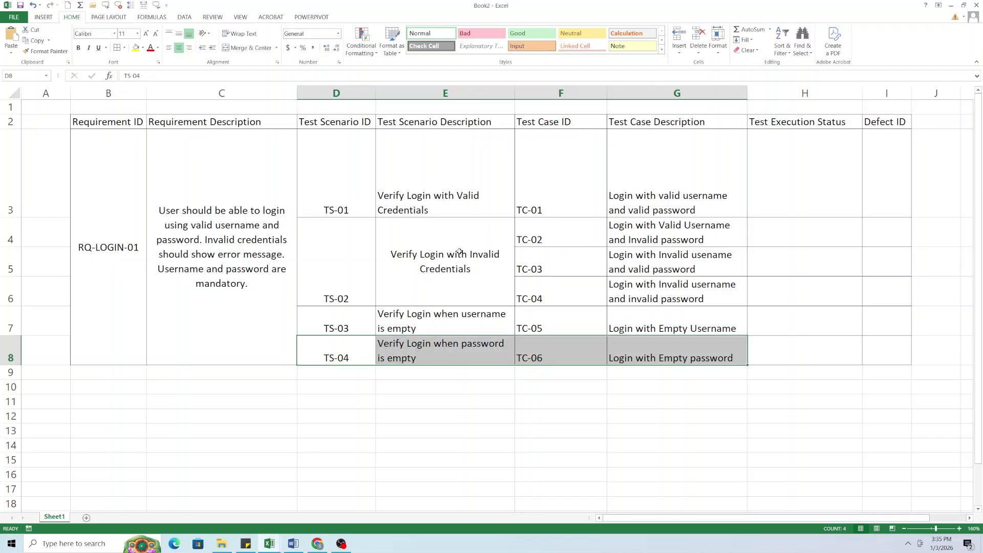
left_click(629, 195)
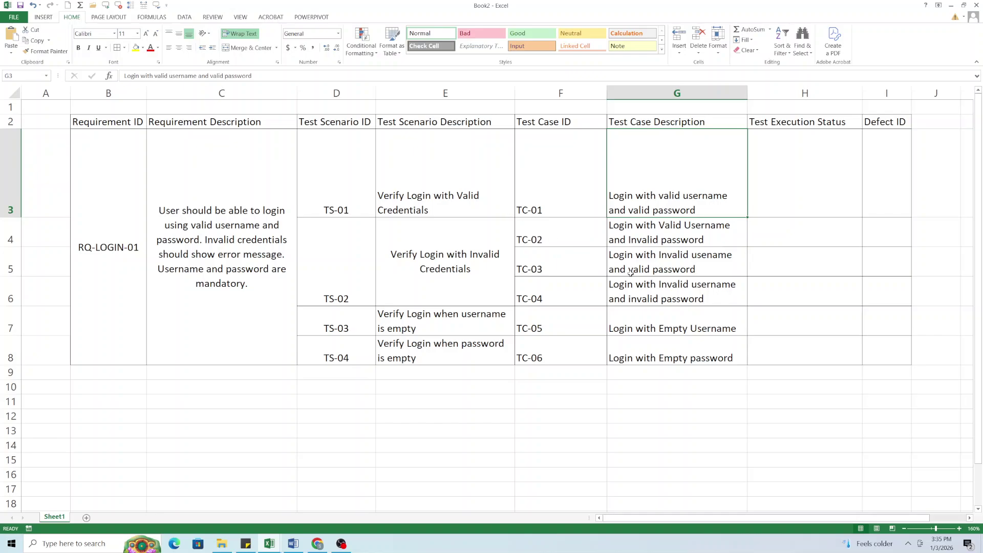
key("alt+Tab")
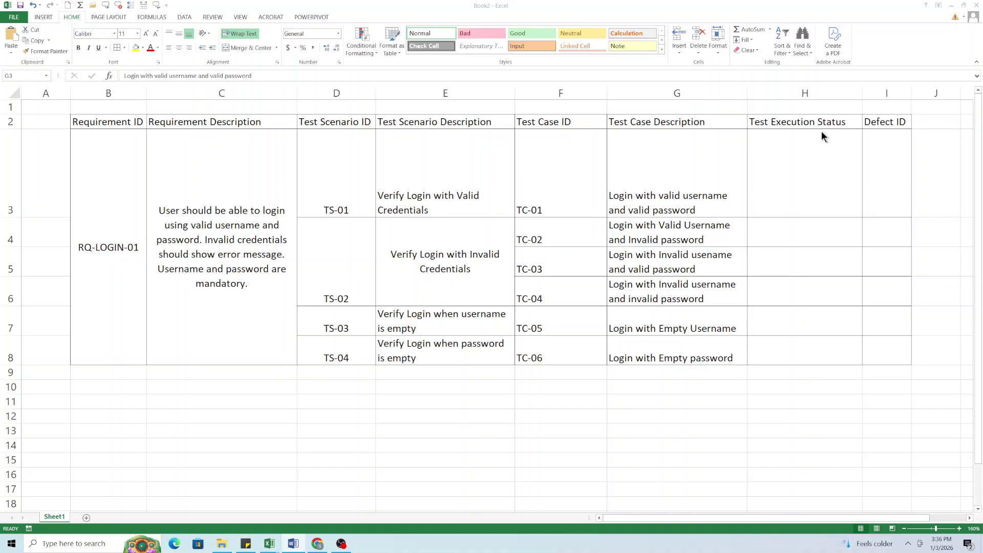
Enter the test execution status Pass for TC-01, Fail for TC-02, and Pass for TC-03, TC-04 and TC-05.
left_click(825, 190)
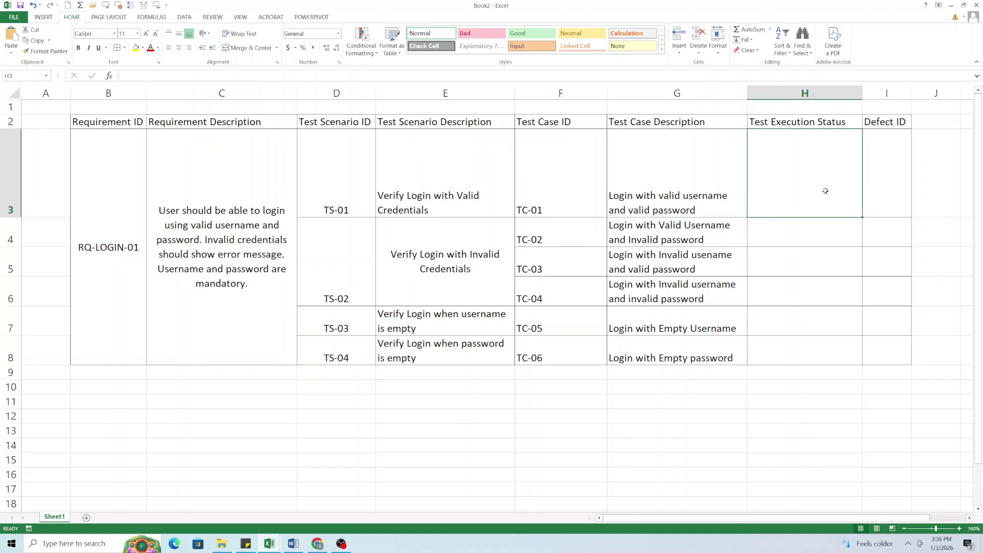
type("Pass")
key("Return")
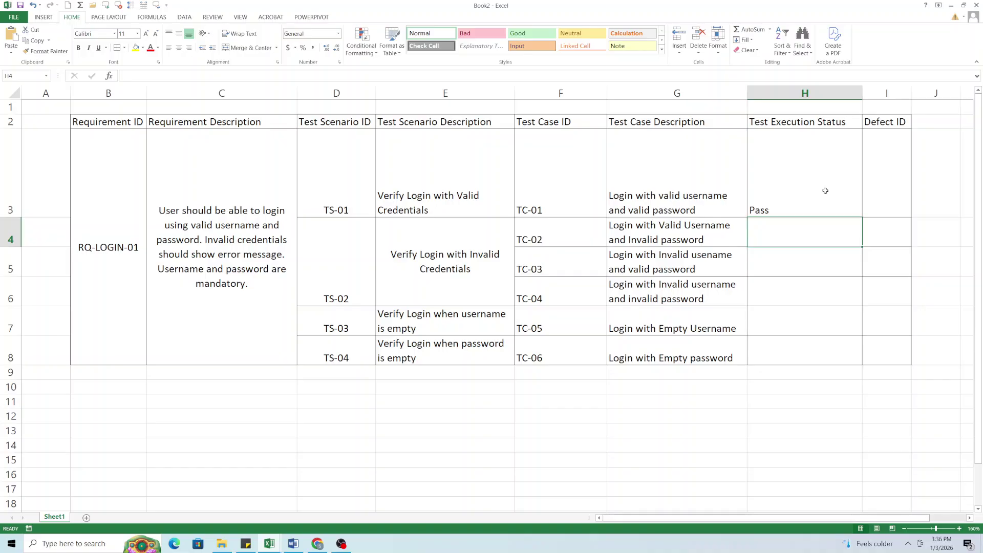
type("Fail")
key("Return")
type("Pass")
key("Return")
type("Pass")
key("Return")
type("Pass")
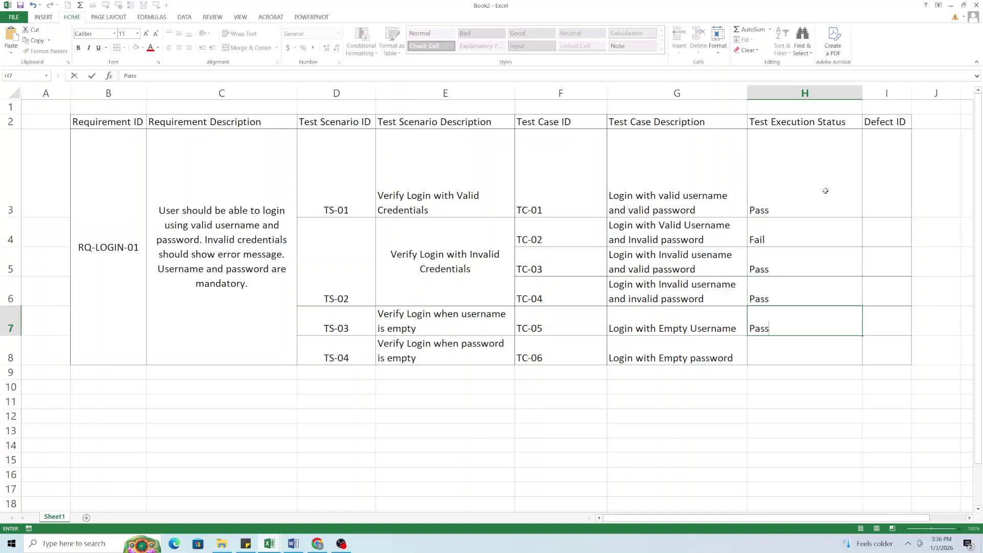
key("Return")
Enter Deferred as the test execution status of test case TC-06.
type("P")
key("BackSpace")
key("BackSpace")
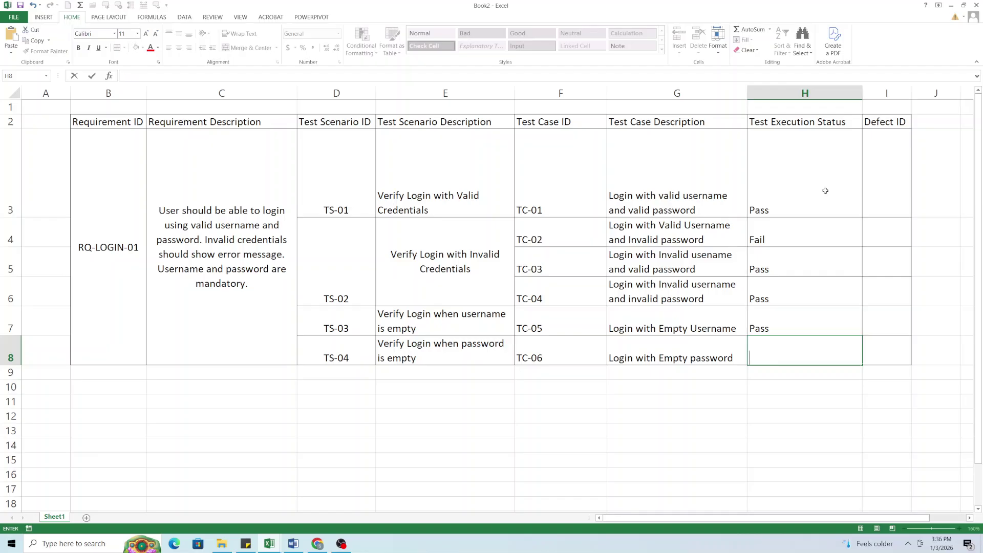
type("Deferred")
key("Return")
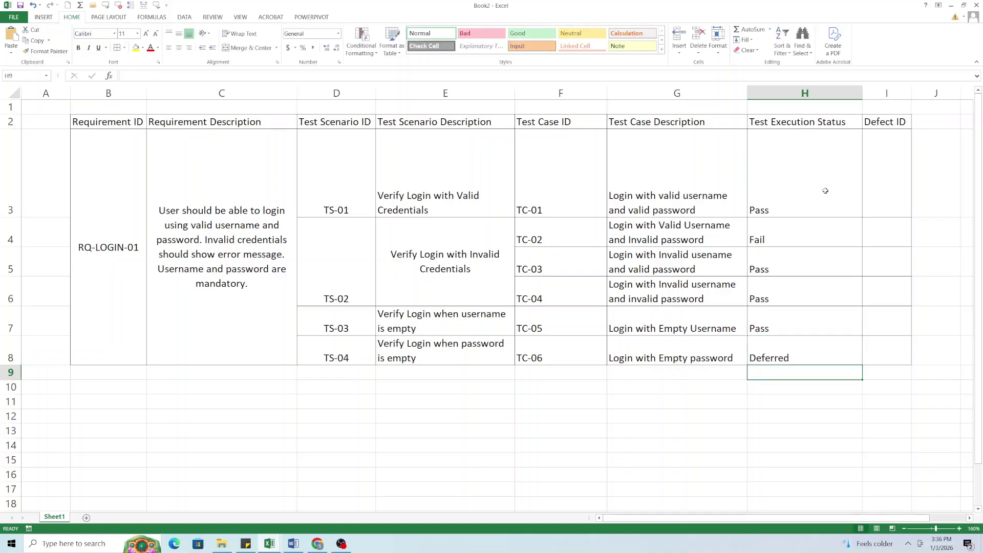
left_click(787, 343)
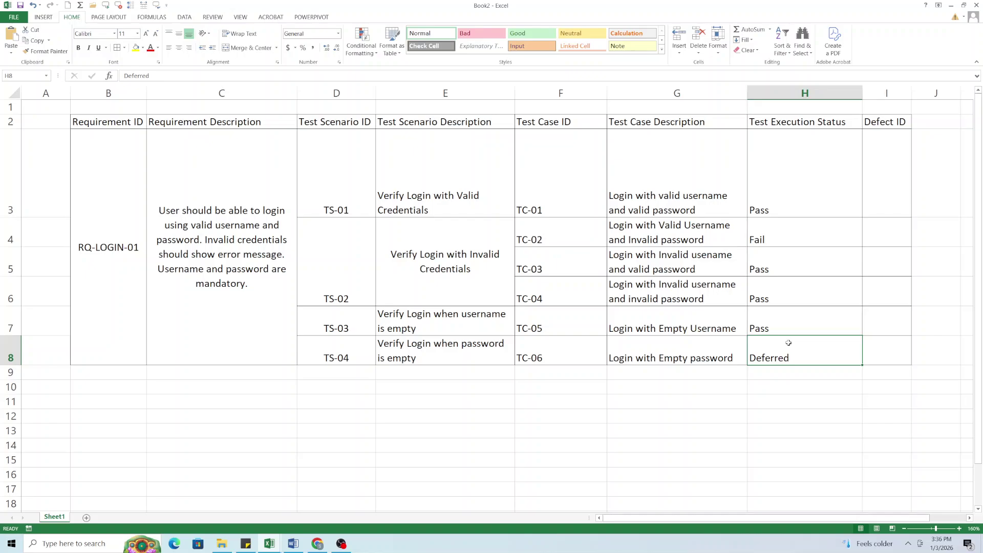
key("alt+Tab")
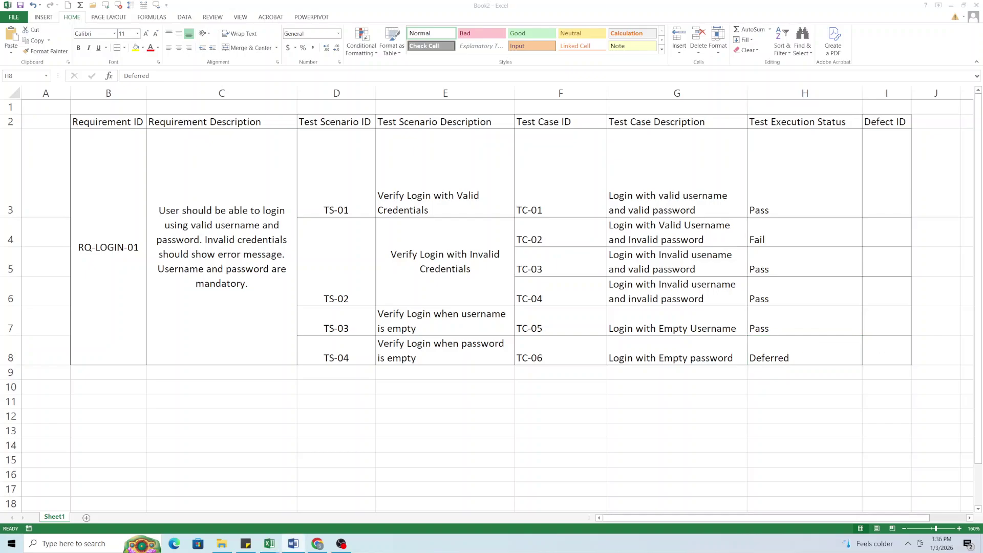
key("alt+Tab")
Enter the defect ID "ID=1234" for the failed test case TC-02.
left_click(778, 226)
left_click_drag(577, 234, 785, 235)
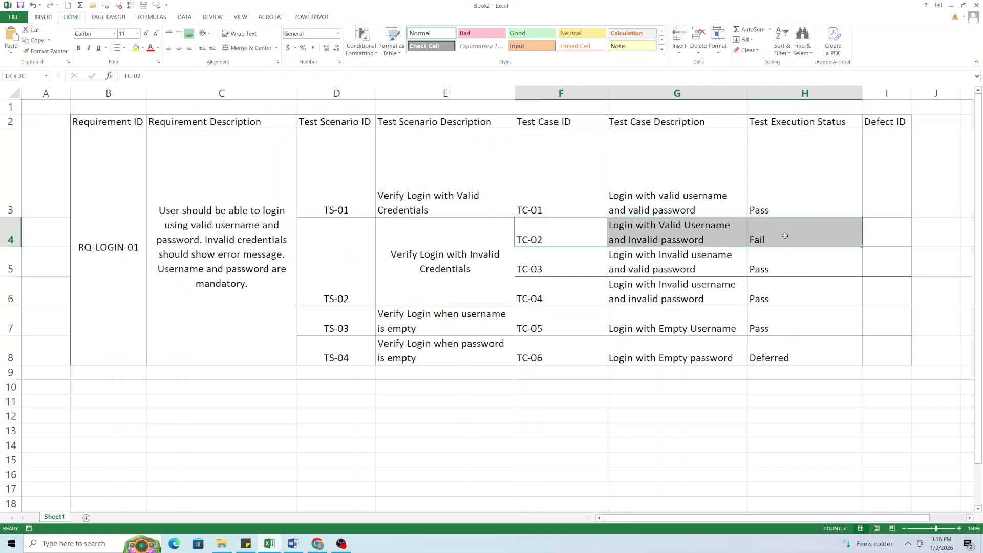
left_click(886, 241)
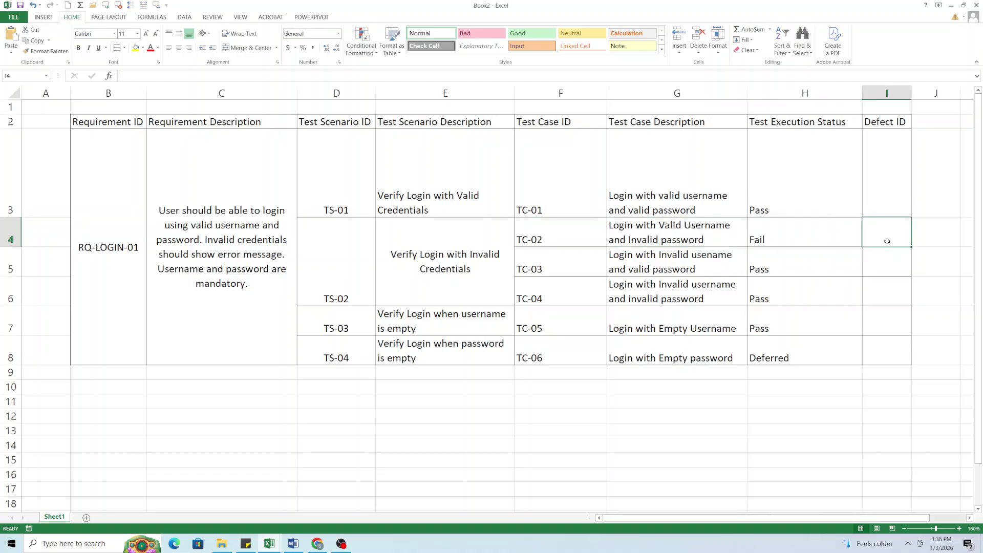
type("Be")
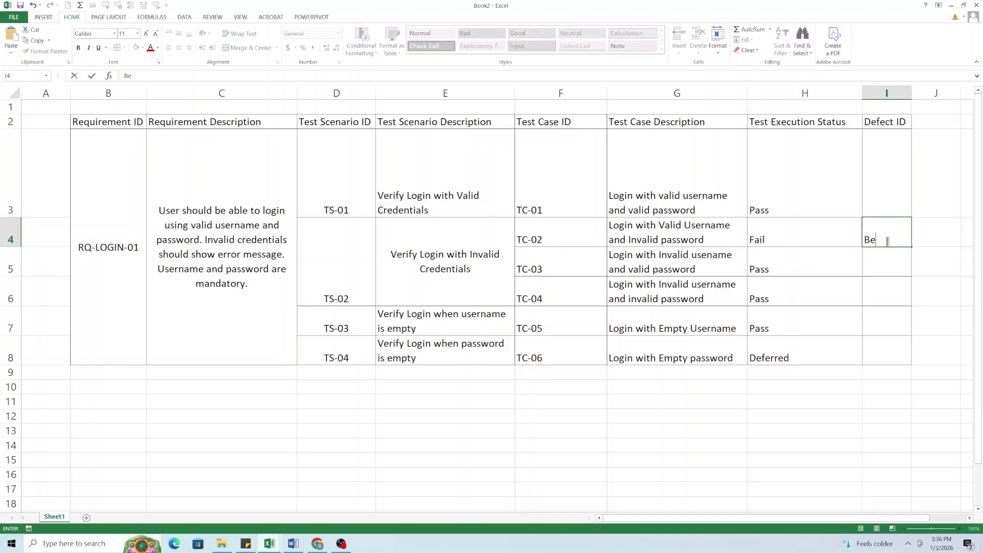
key("BackSpace")
key("BackSpace")
type("1")
key("BackSpace")
type("ID=1234")
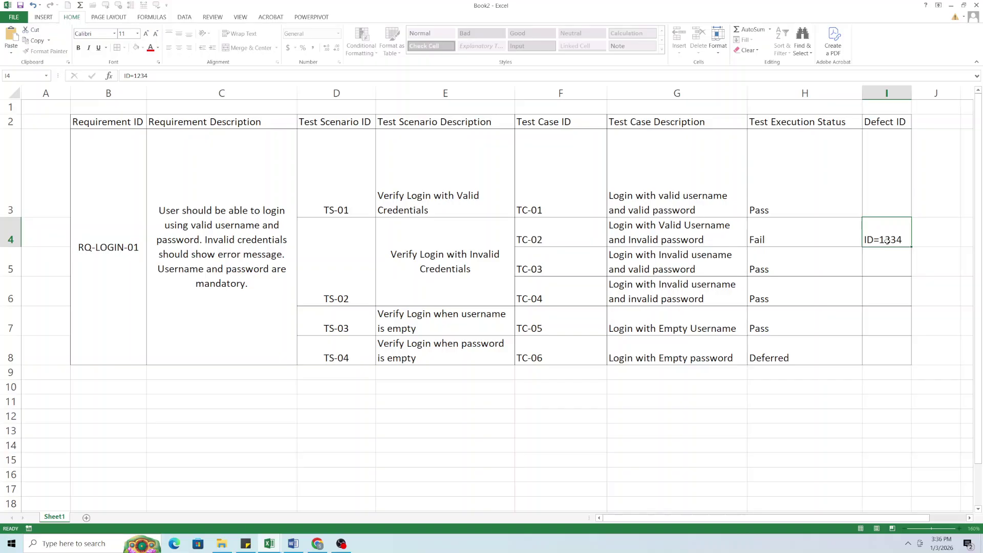
key("Return")
left_click(888, 235)
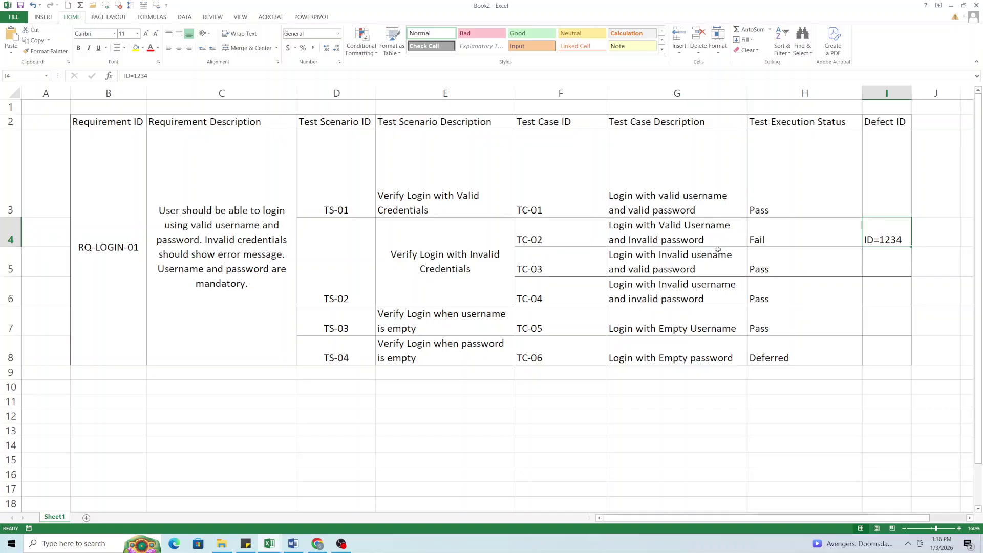
left_click_drag(690, 237, 876, 237)
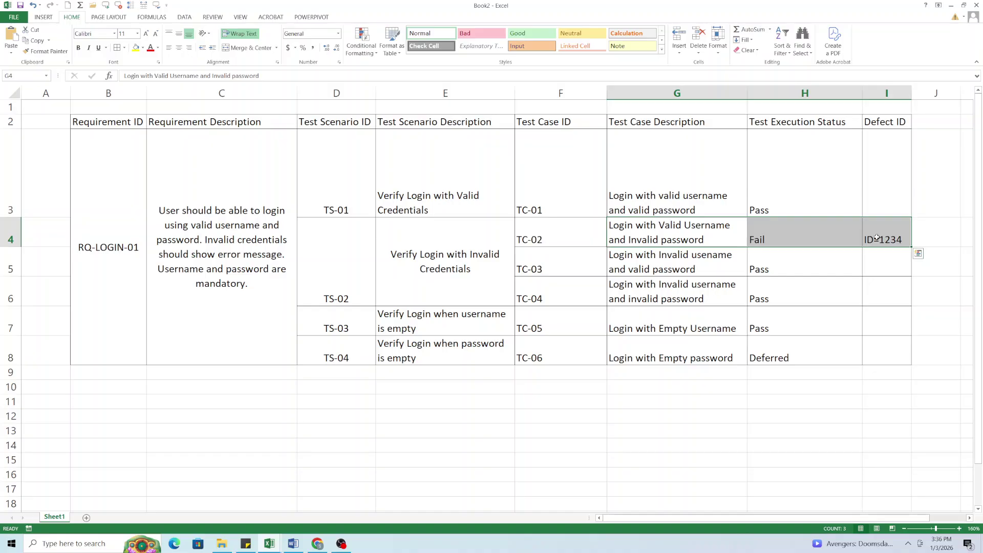
key("alt+Tab")
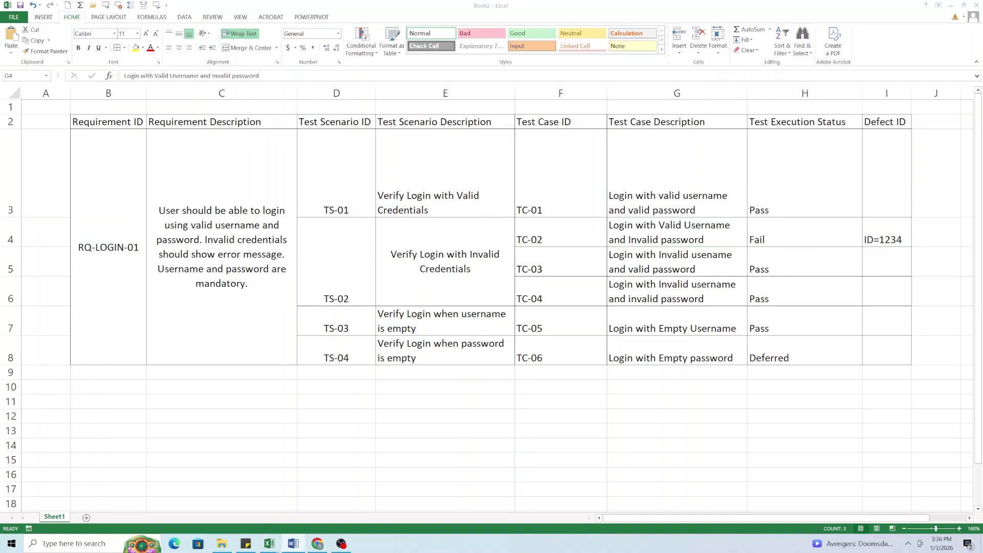